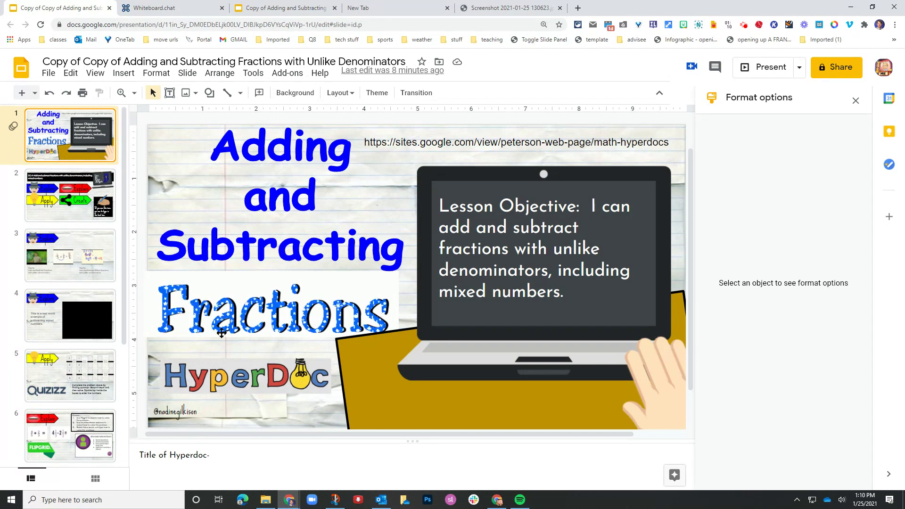
# - Step through HyperDoc slides 2 to 6, covering the Explore videos, Apply practice and Explain choices
pyautogui.click(69, 200)
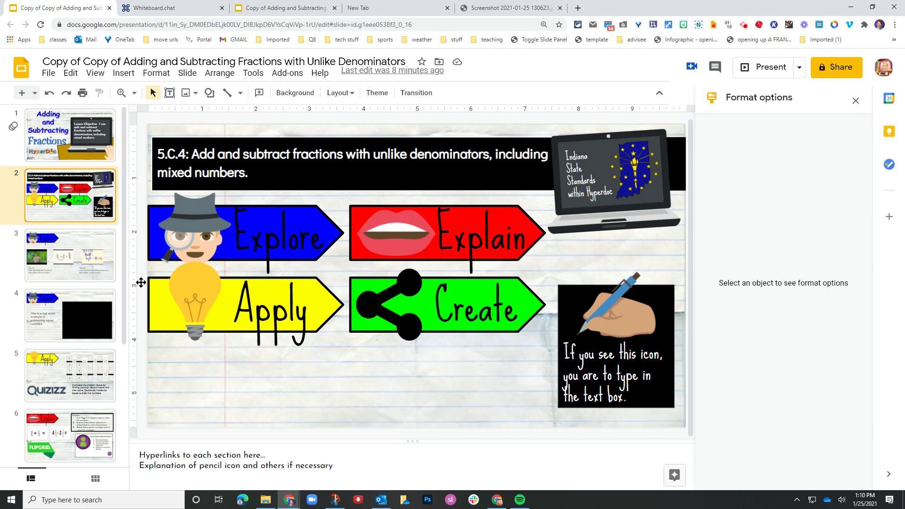
pyautogui.click(81, 256)
pyautogui.click(86, 339)
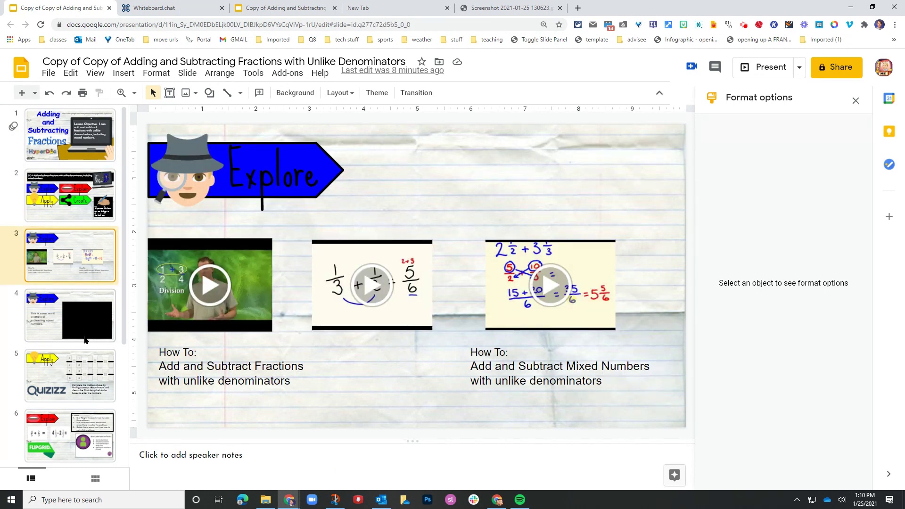
pyautogui.click(103, 389)
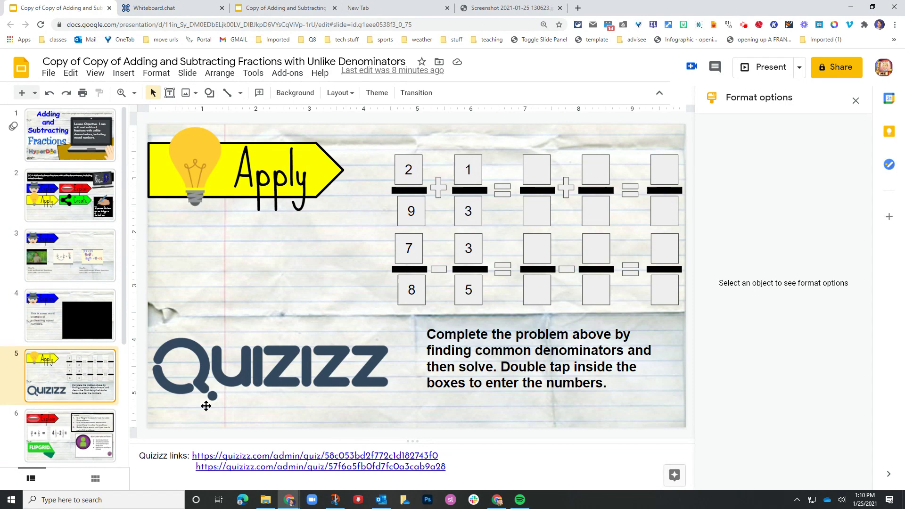
pyautogui.click(65, 437)
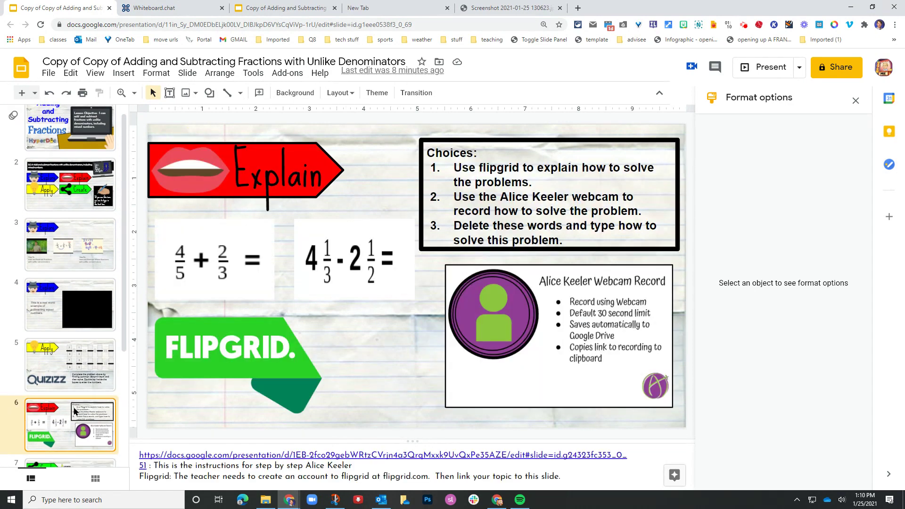
# - Return to the title slide and look at File > Download as PDF without downloading
pyautogui.scroll(1, 74, 405)
pyautogui.click(72, 147)
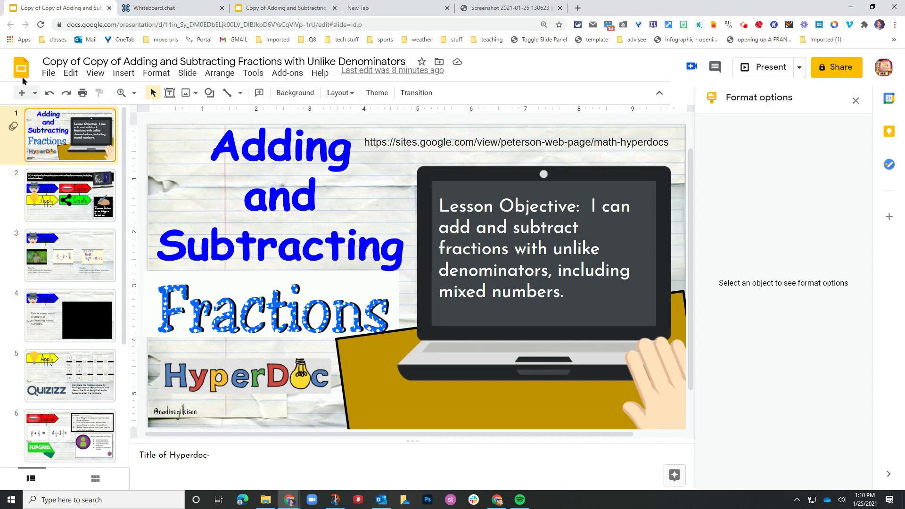
pyautogui.click(49, 73)
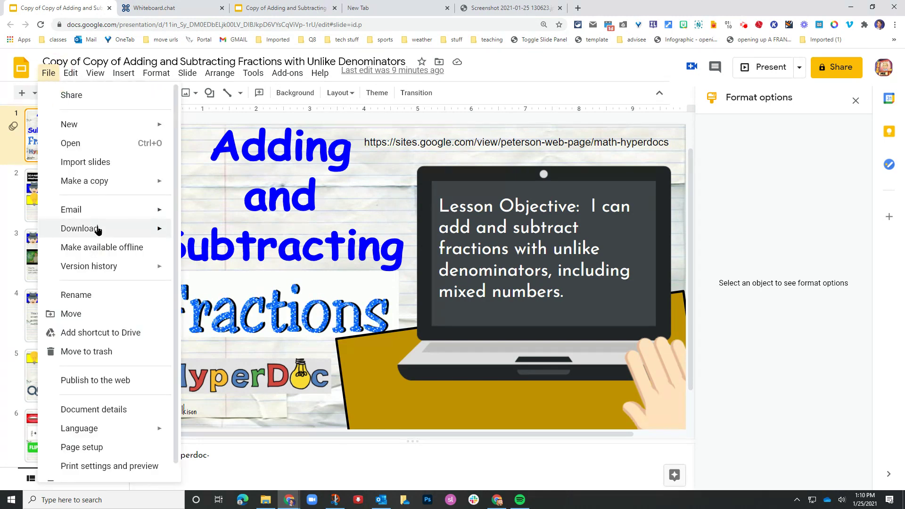
pyautogui.moveTo(97, 230)
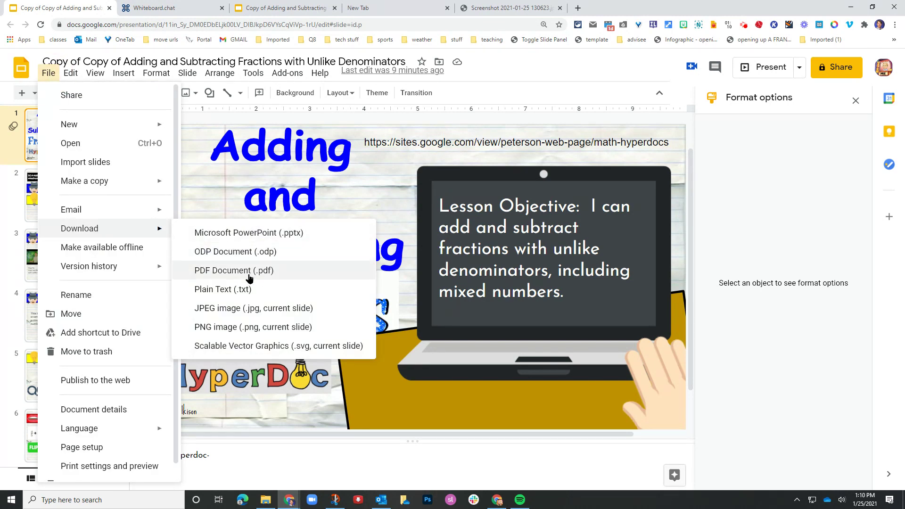
pyautogui.click(589, 67)
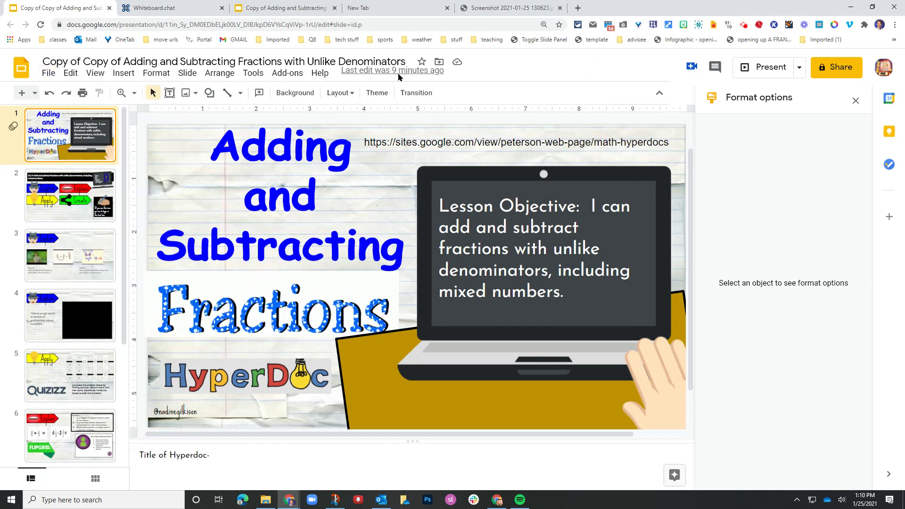
pyautogui.click(179, 12)
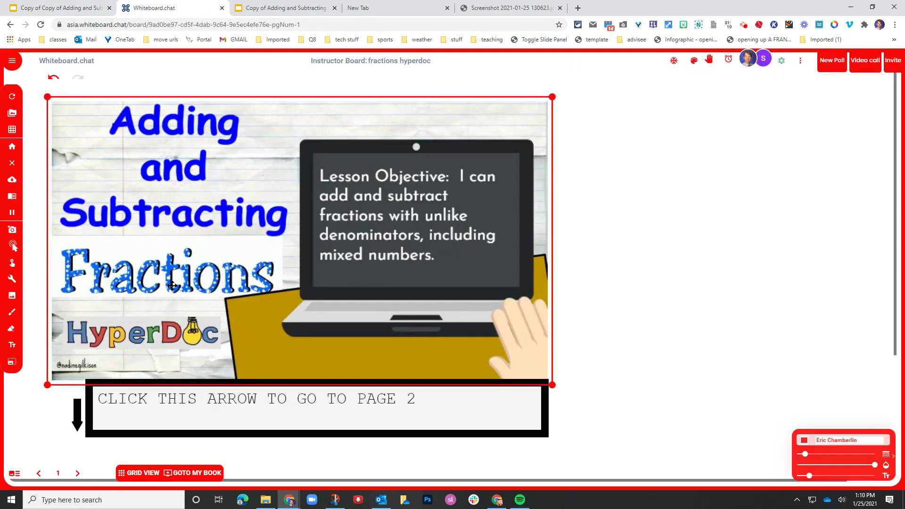
pyautogui.click(13, 298)
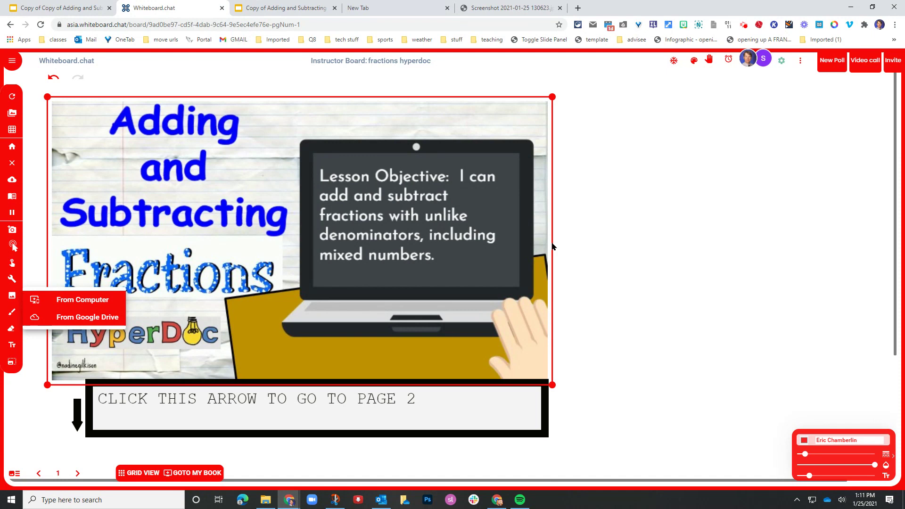
pyautogui.click(569, 218)
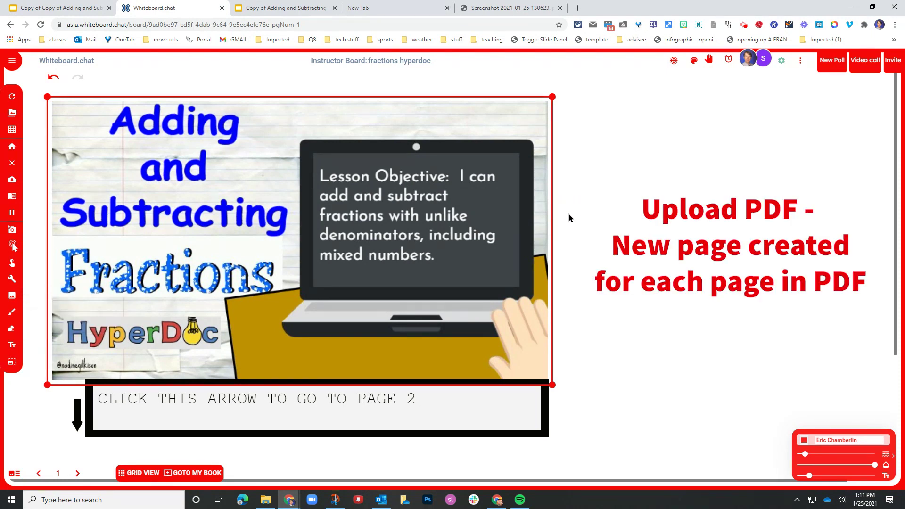
pyautogui.click(15, 475)
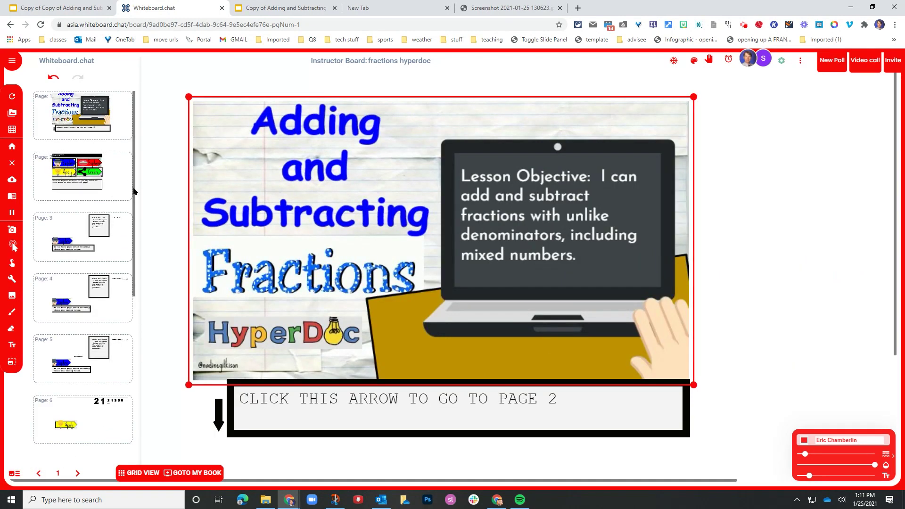
pyautogui.moveTo(133, 199)
pyautogui.mouseDown()
pyautogui.moveTo(131, 368)
pyautogui.moveTo(128, 189)
pyautogui.mouseUp()
pyautogui.click(14, 474)
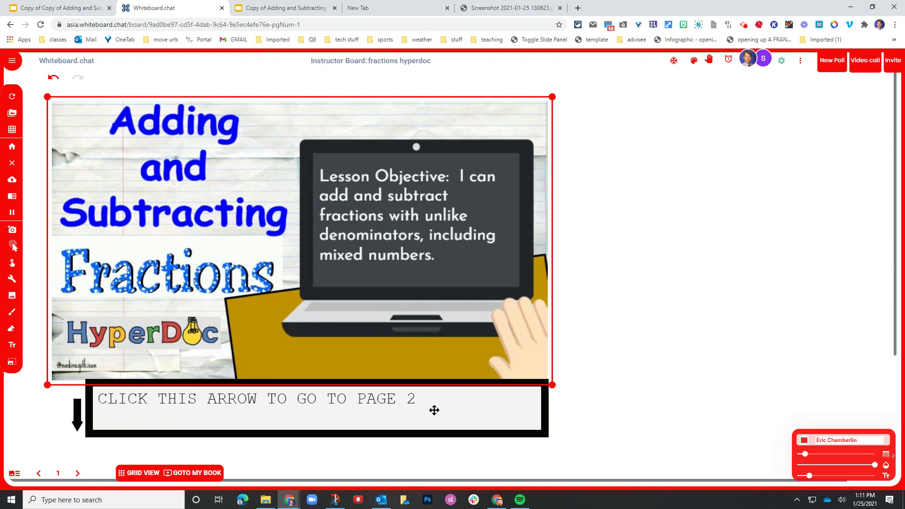
# - Turn to page 2 and start, then cancel, adding a link to the Explore banner image
pyautogui.click(77, 473)
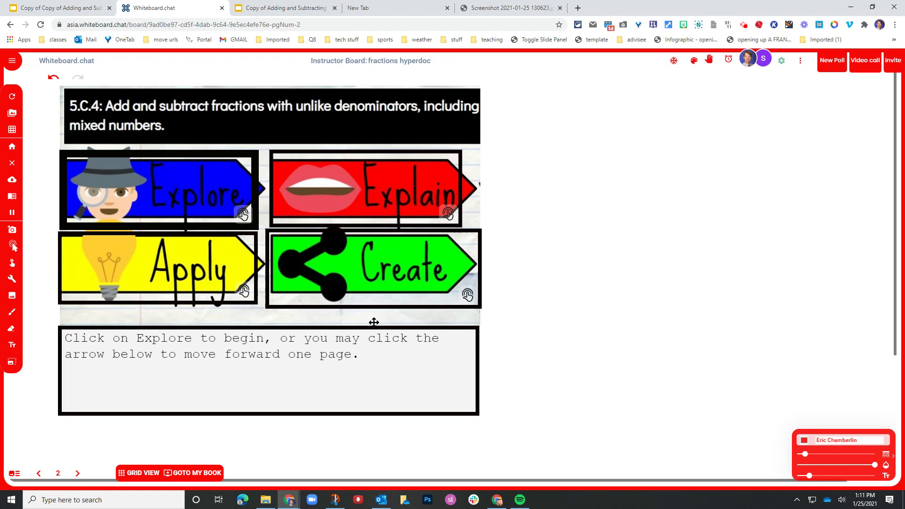
pyautogui.click(326, 370)
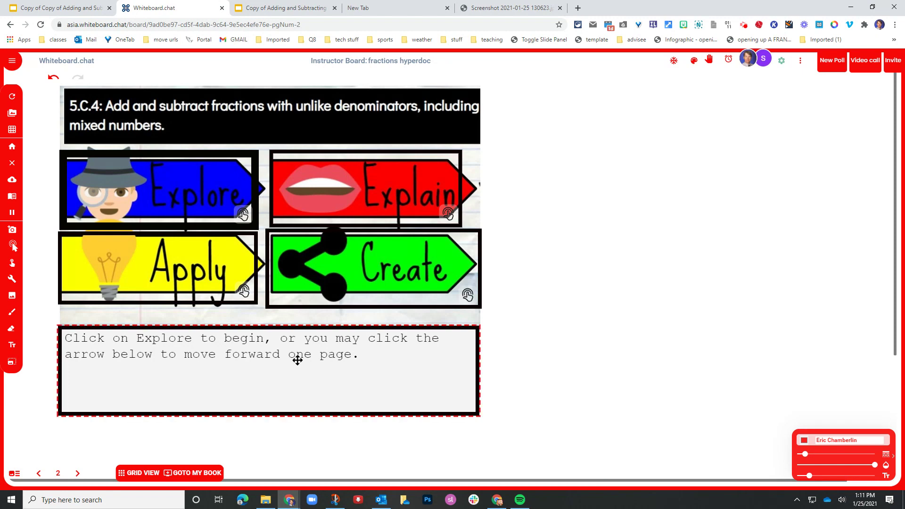
pyautogui.click(239, 194)
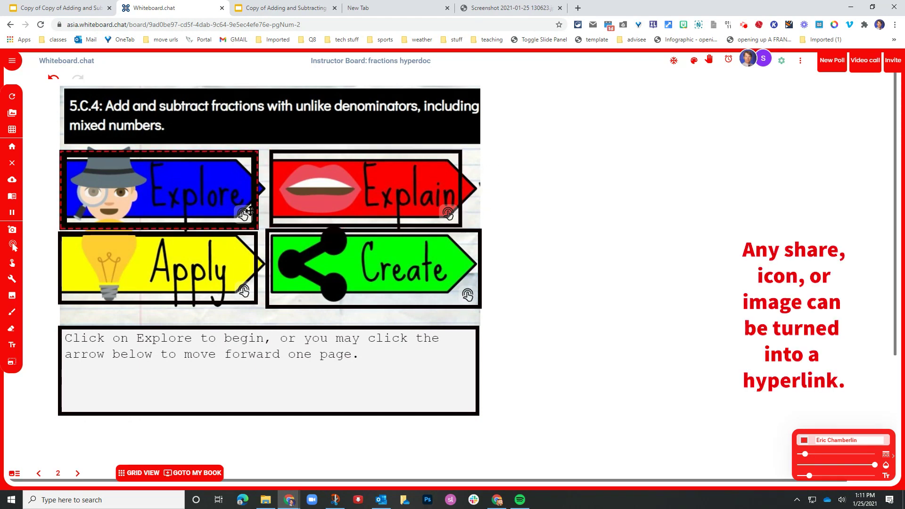
pyautogui.rightClick(250, 209)
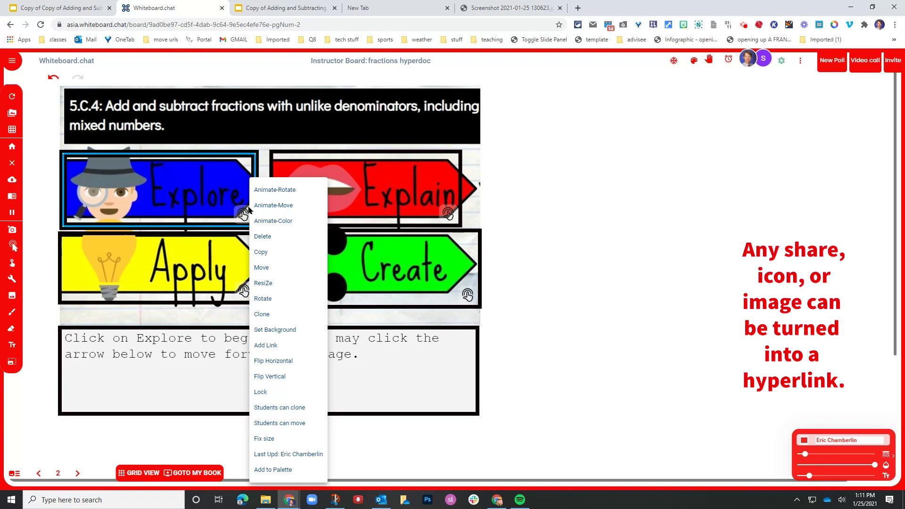
pyautogui.click(270, 348)
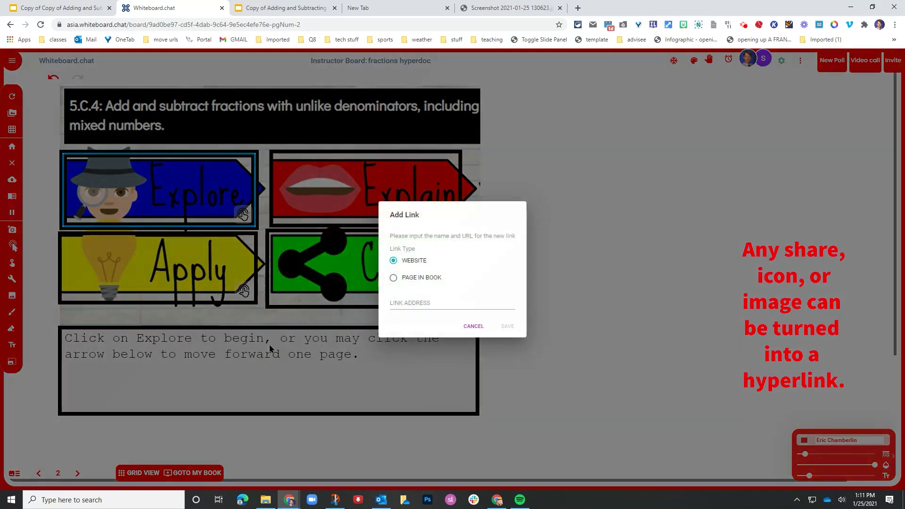
pyautogui.click(474, 326)
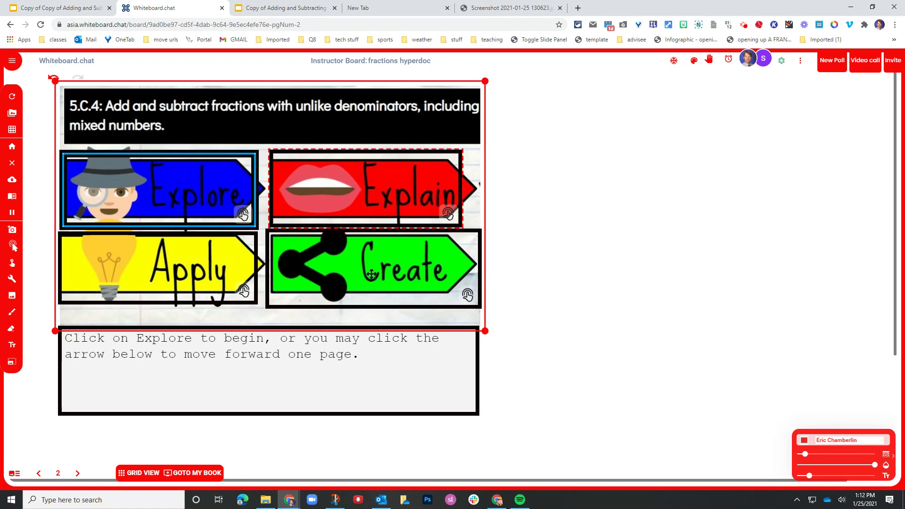
pyautogui.click(559, 280)
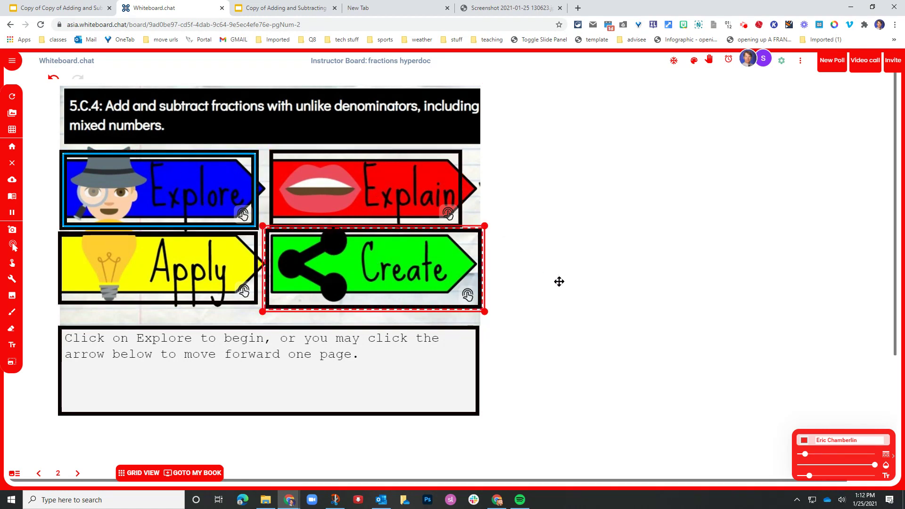
# - Advance through the Explore video pages from page 2 to page 5, the mixed-numbers video page
pyautogui.click(77, 473)
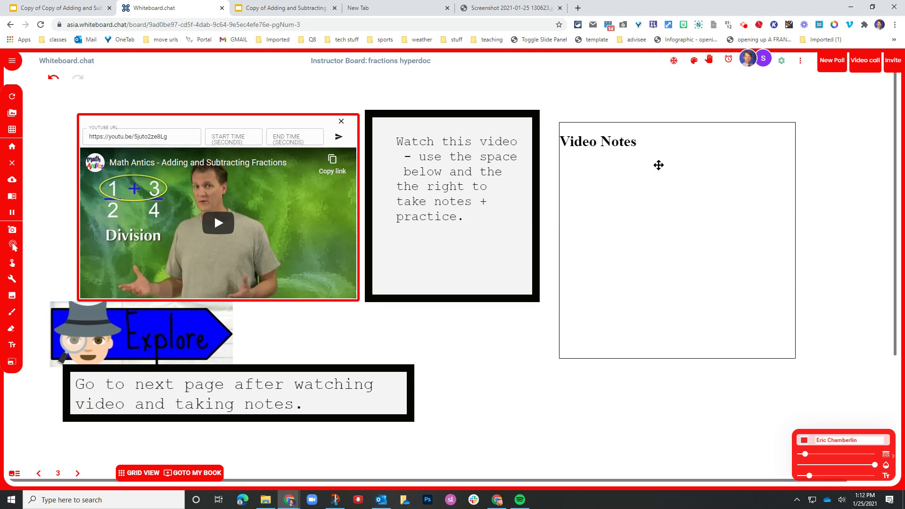
pyautogui.click(226, 344)
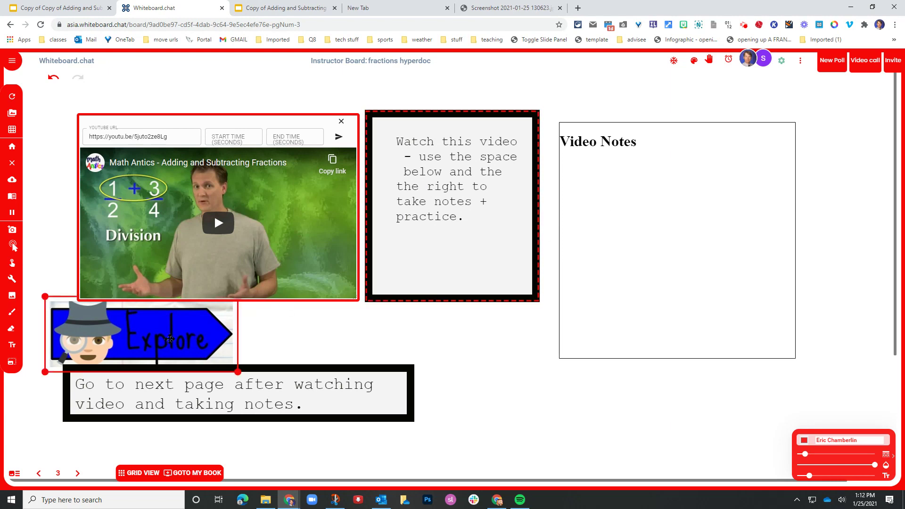
pyautogui.press('Escape')
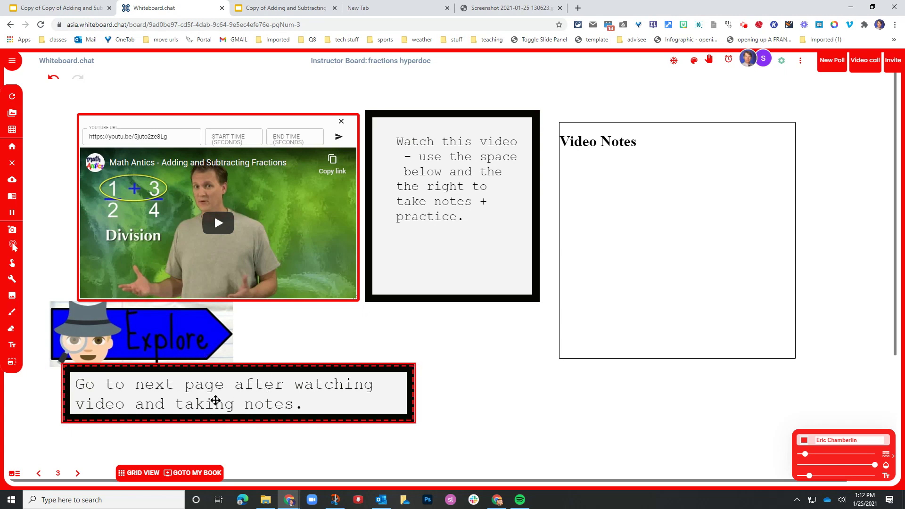
pyautogui.click(78, 474)
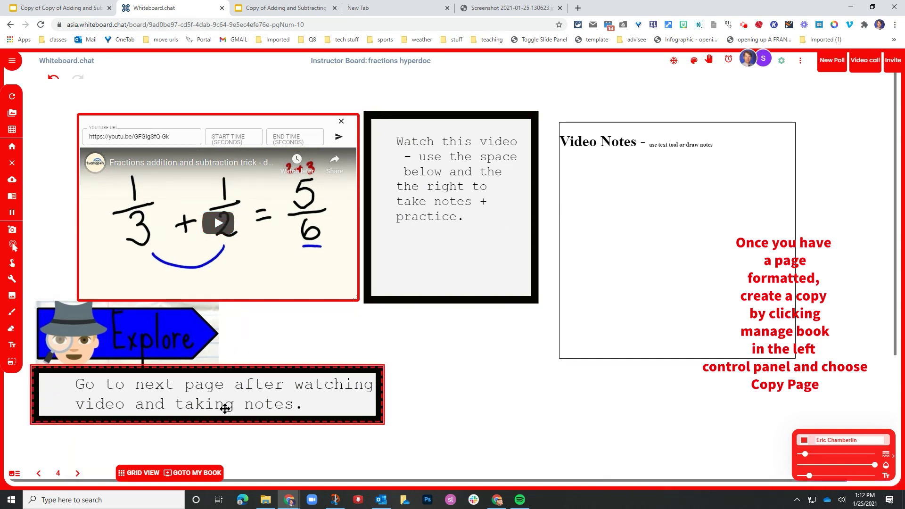
pyautogui.click(77, 474)
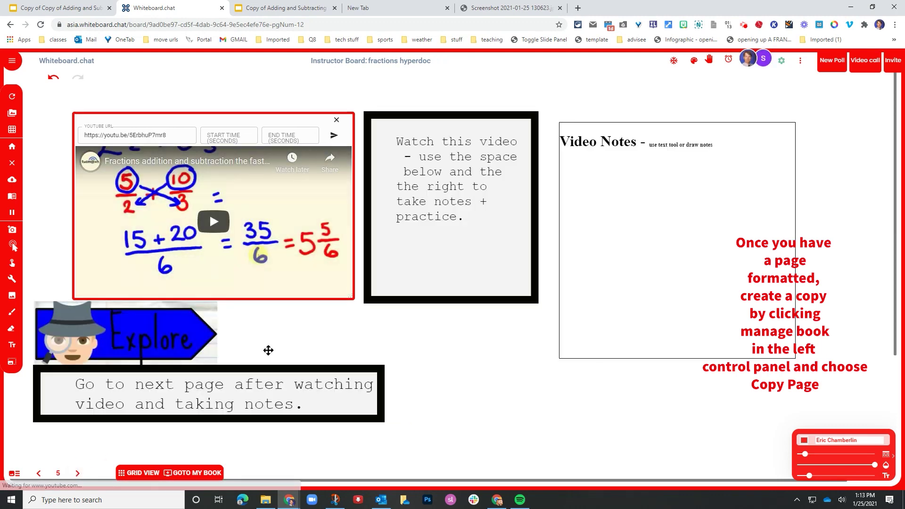
pyautogui.click(387, 396)
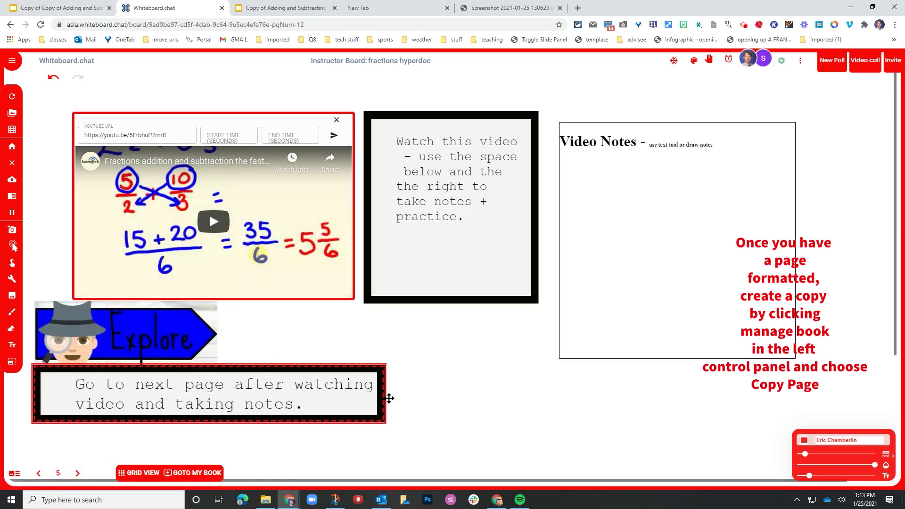
# - Turn to page 6, the Apply page with the example video
pyautogui.click(78, 474)
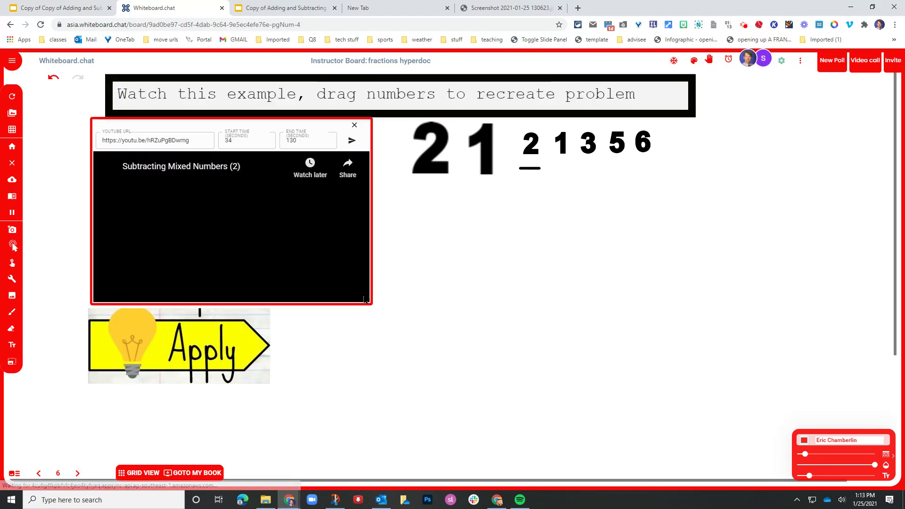
pyautogui.click(252, 375)
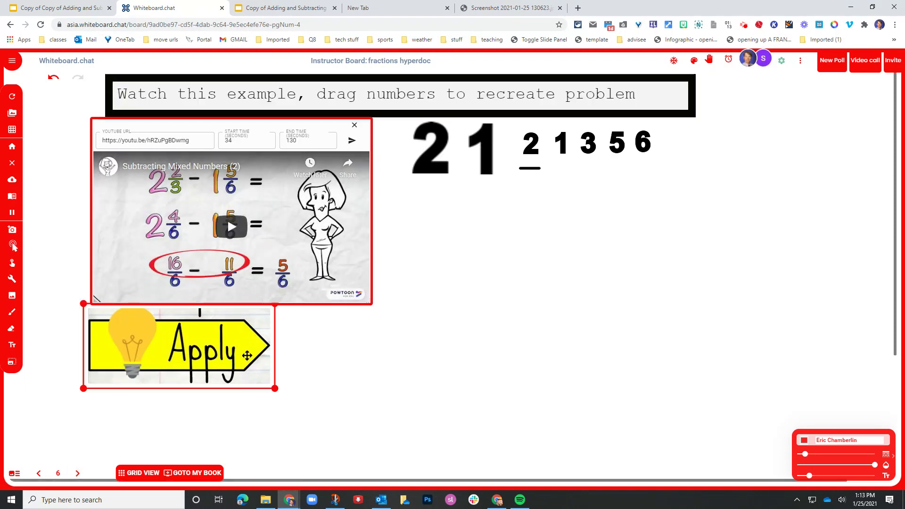
pyautogui.click(263, 246)
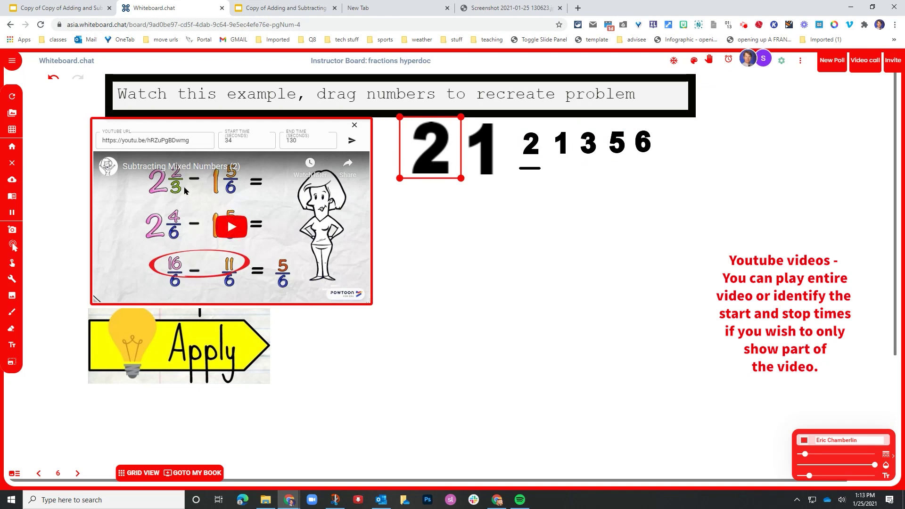
# - Play and pause the example video, then drag the big 2 below the 1 with a small 2 beside it
pyautogui.click(245, 245)
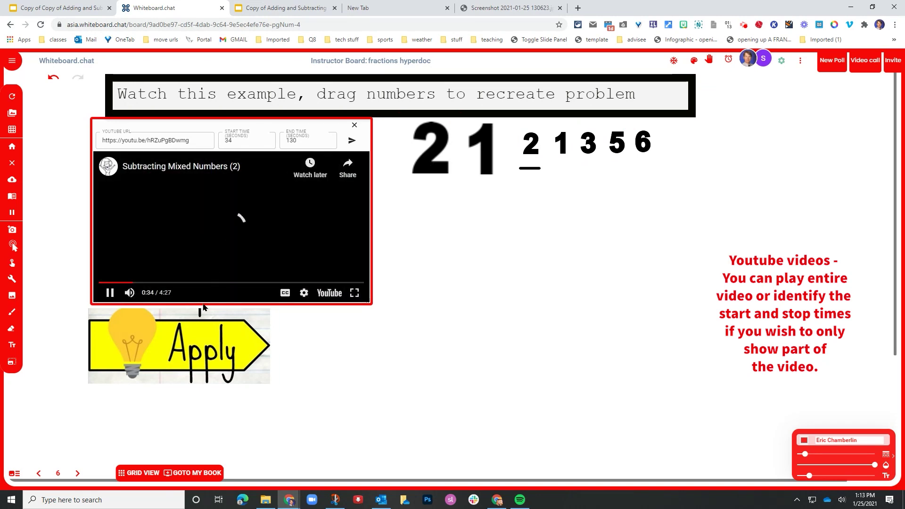
pyautogui.click(111, 294)
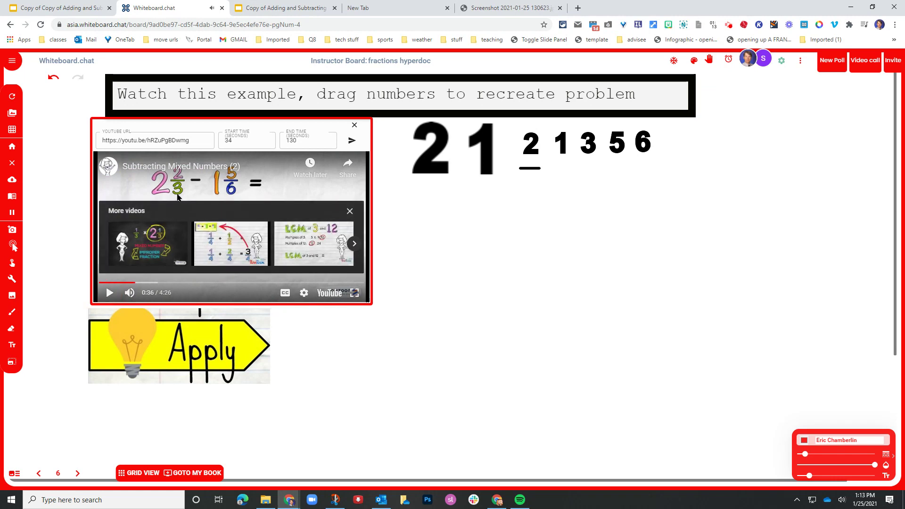
pyautogui.moveTo(434, 153); pyautogui.dragTo(455, 239)
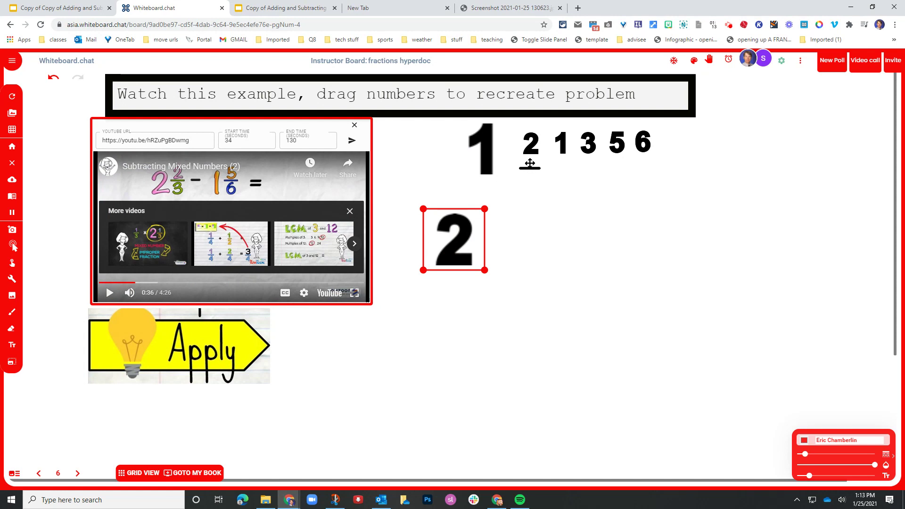
pyautogui.moveTo(531, 142); pyautogui.dragTo(519, 219)
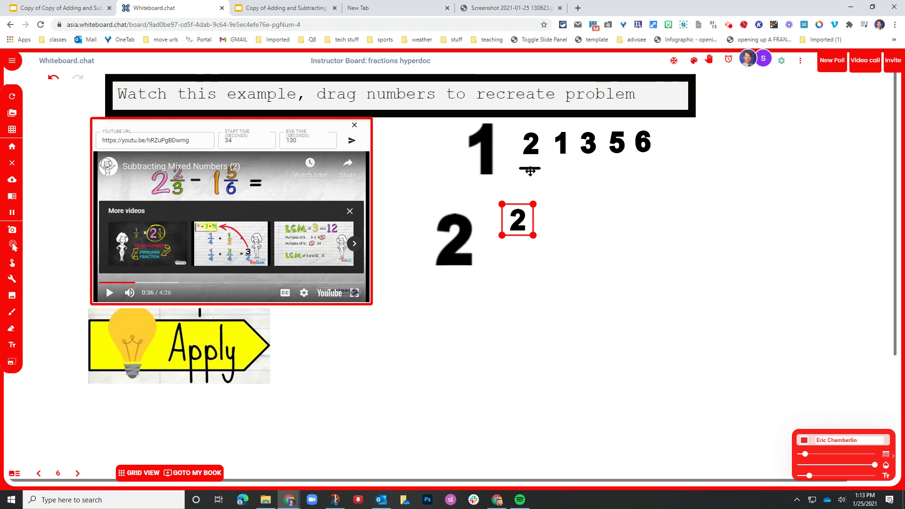
# - Show the colour palette and object library, switching its category from Math to Letters and scrolling to the numbers
pyautogui.click(694, 62)
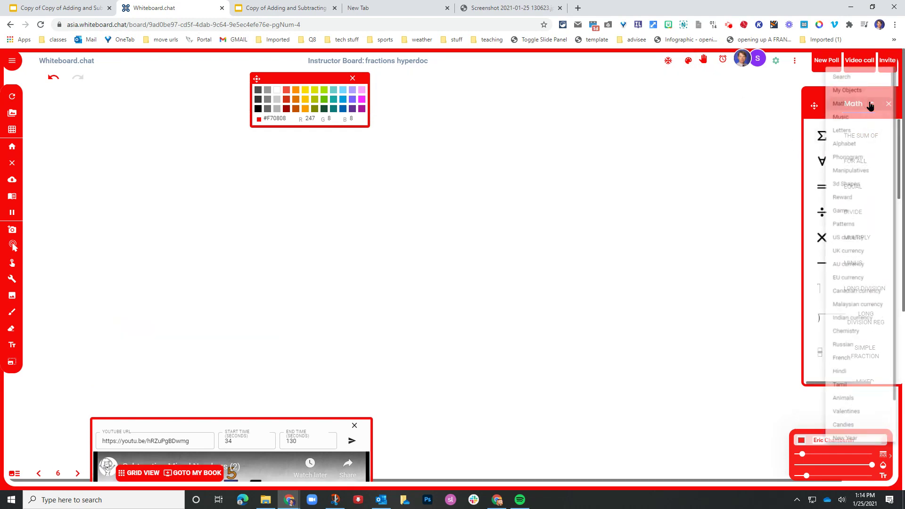
pyautogui.click(870, 105)
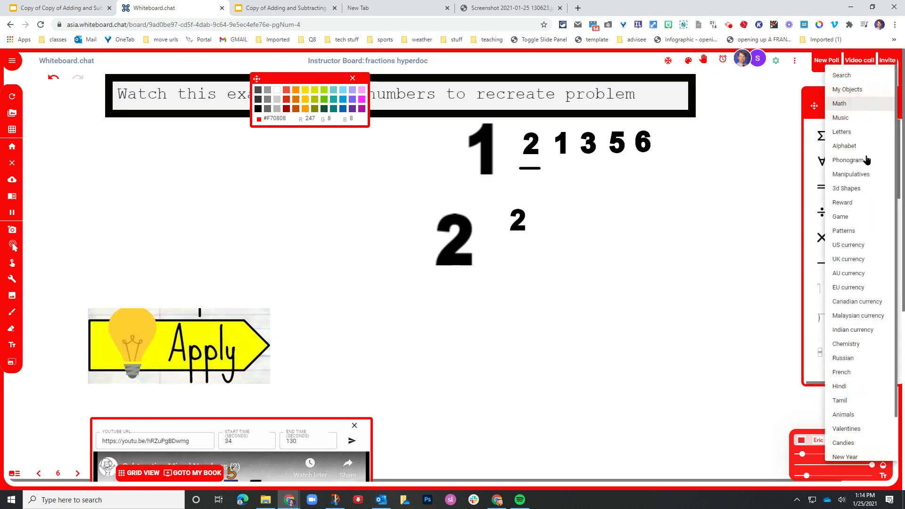
pyautogui.click(841, 105)
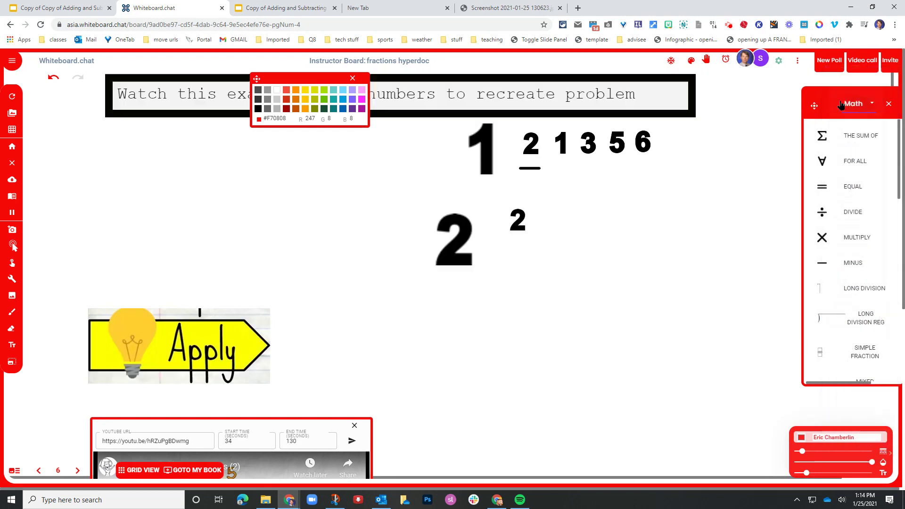
pyautogui.click(873, 107)
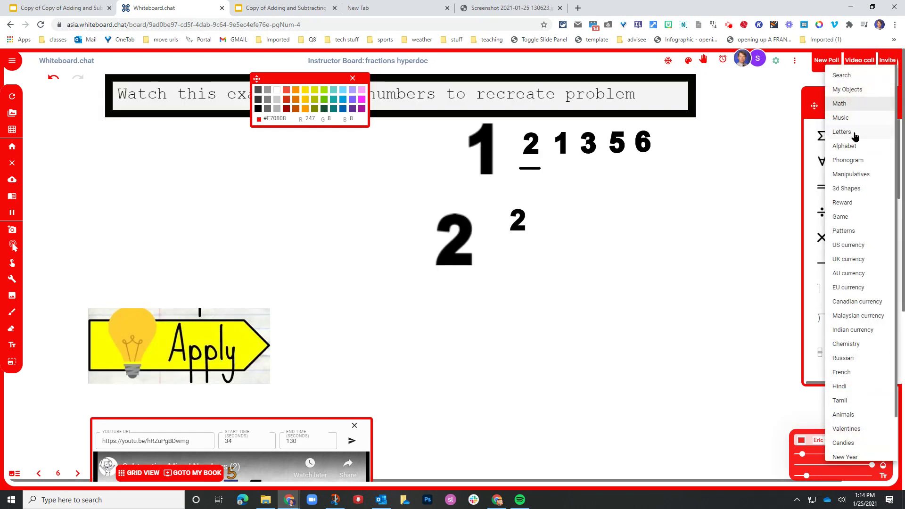
pyautogui.click(852, 135)
pyautogui.scroll(-5, 848, 241)
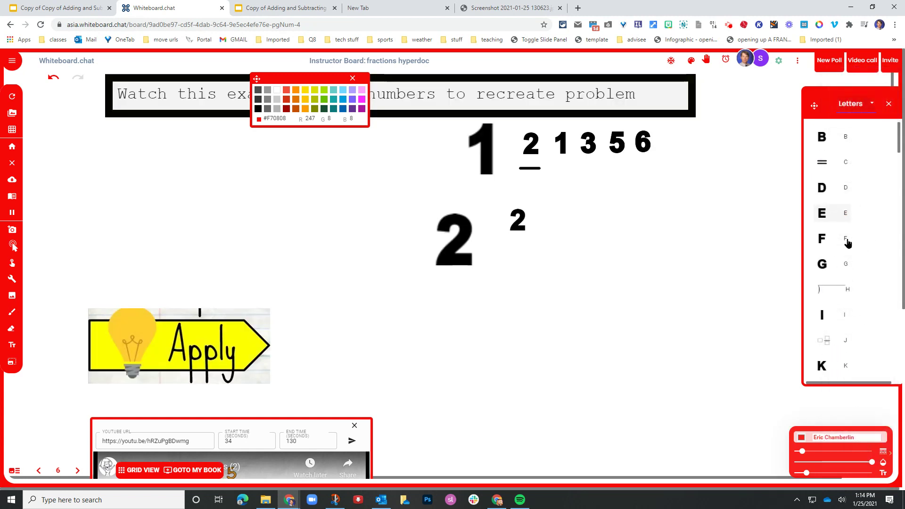
pyautogui.scroll(-9, 849, 243)
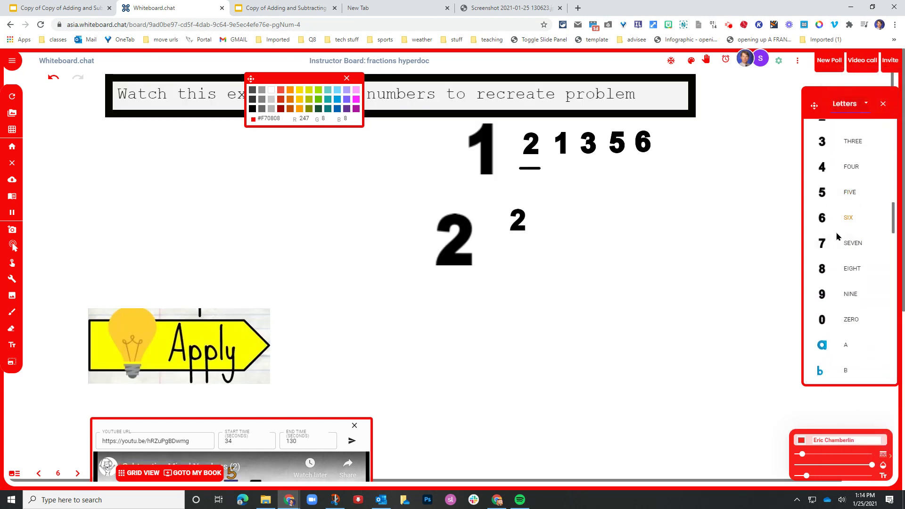
# - Close the library and palette, set the small 2 to 'Students can move', and turn to page 7
pyautogui.click(886, 104)
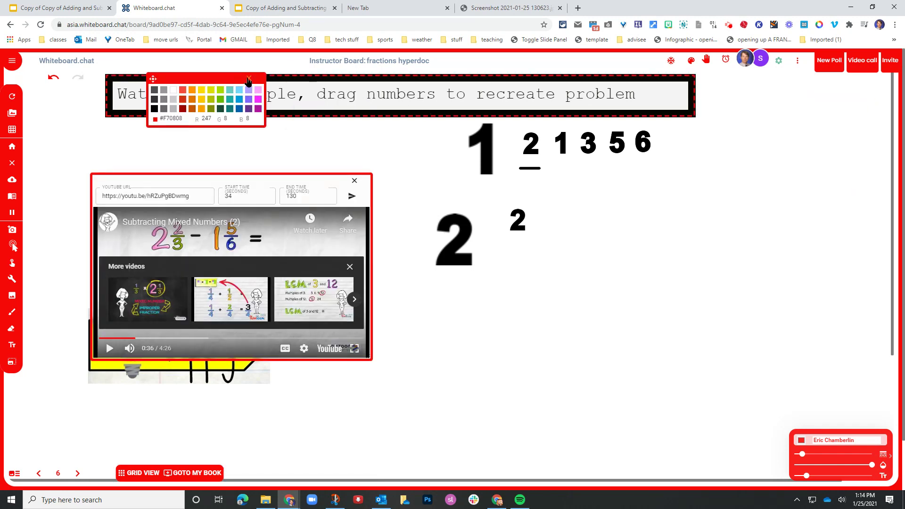
pyautogui.click(249, 80)
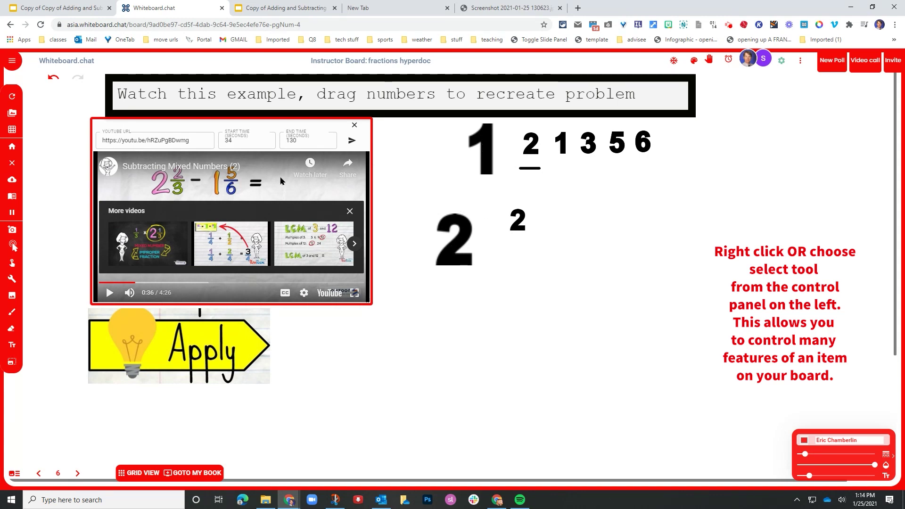
pyautogui.rightClick(532, 147)
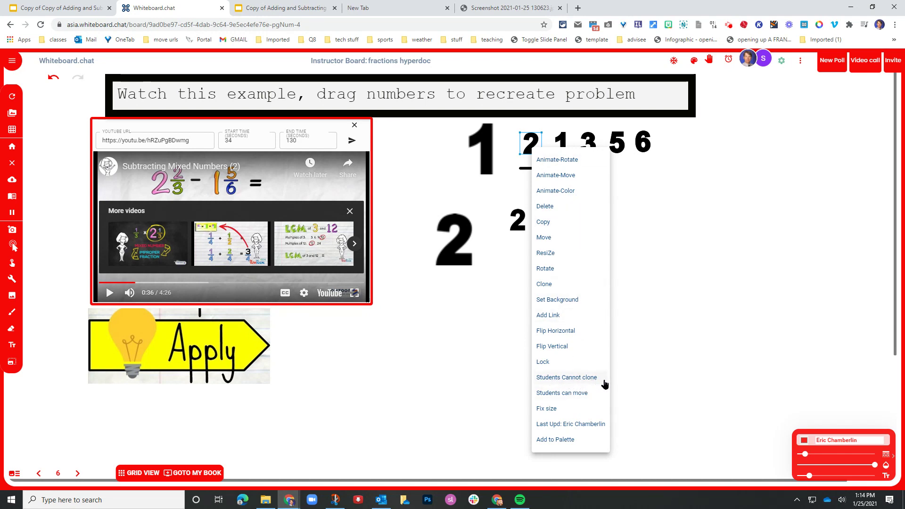
pyautogui.click(576, 397)
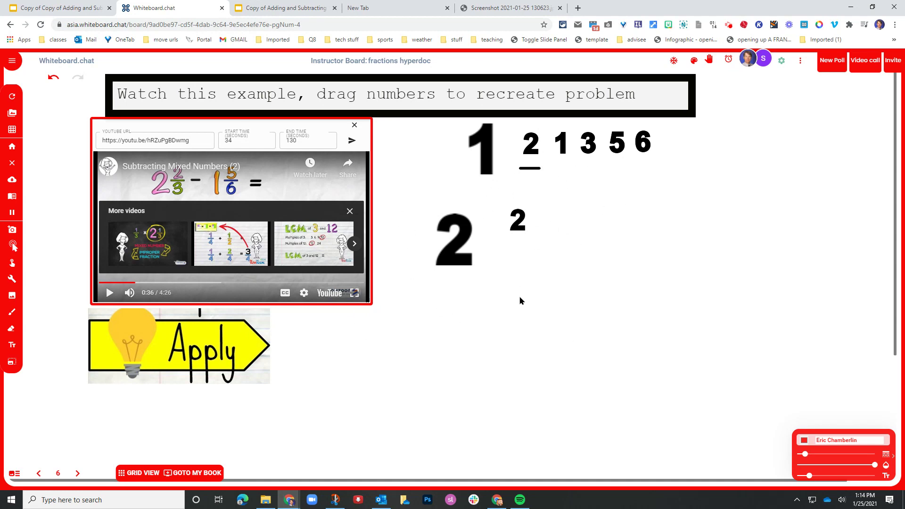
pyautogui.click(77, 473)
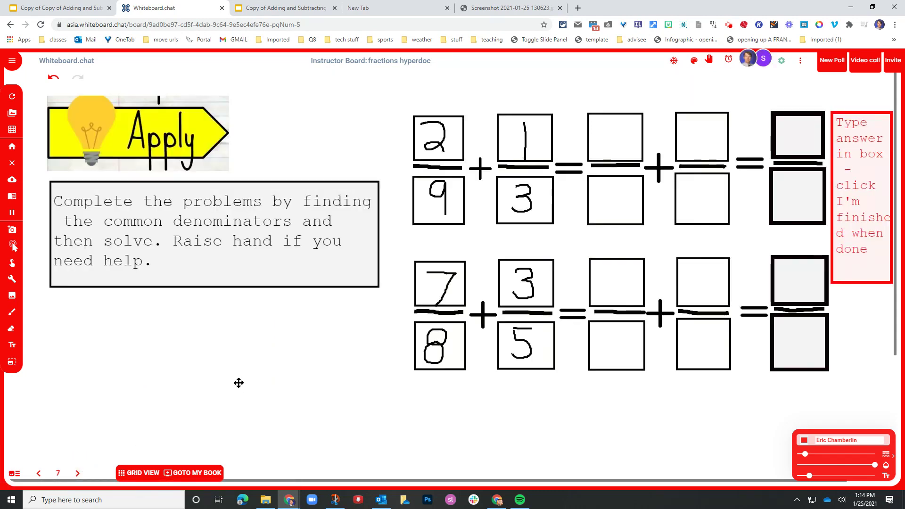
pyautogui.click(373, 214)
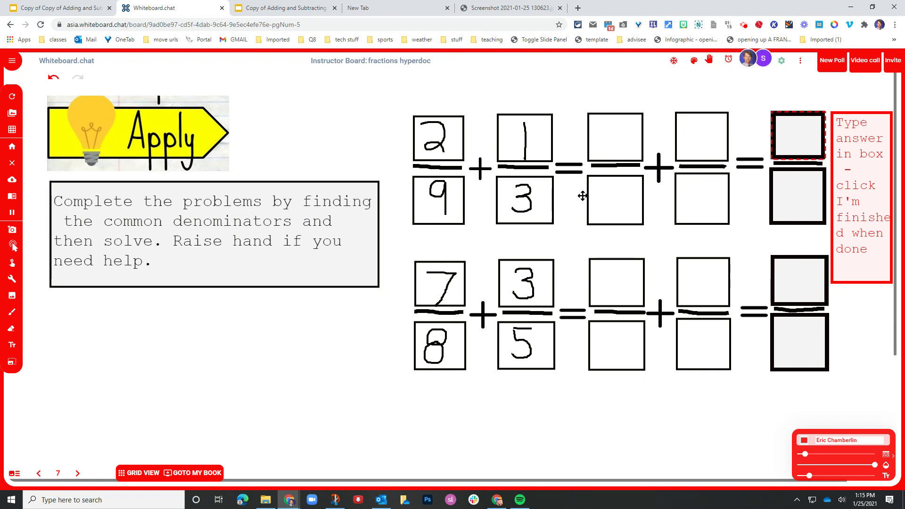
pyautogui.click(776, 200)
pyautogui.click(200, 228)
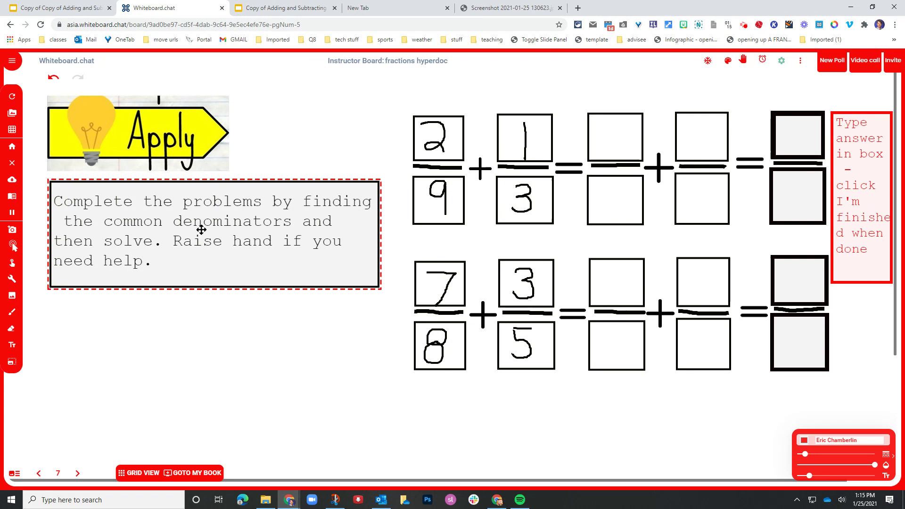
pyautogui.click(230, 243)
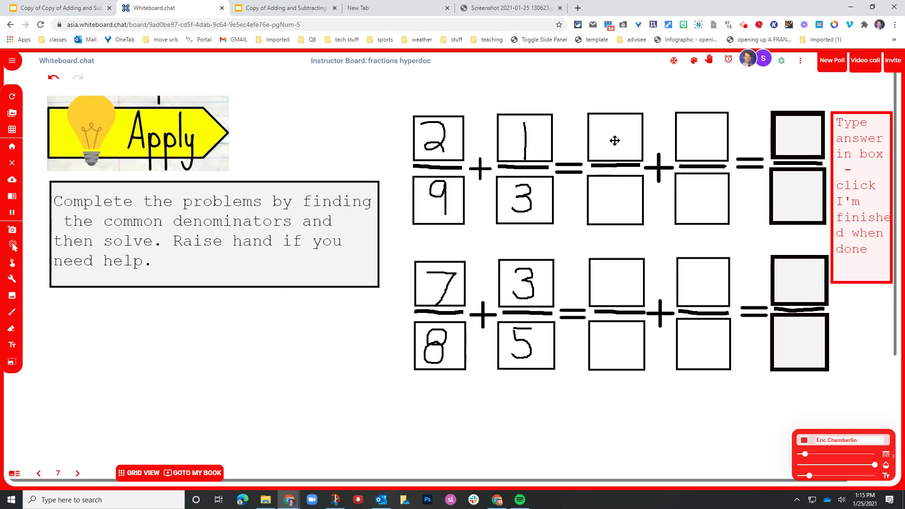
pyautogui.click(129, 299)
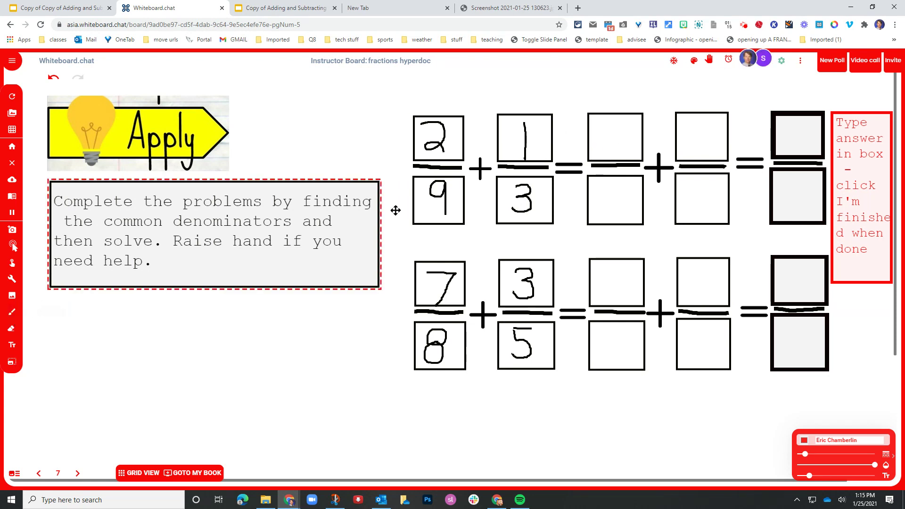
pyautogui.click(806, 137)
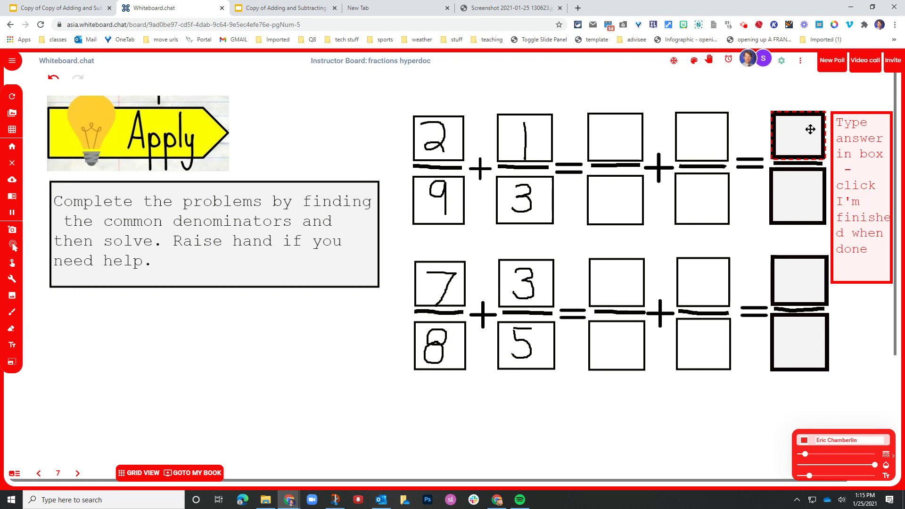
pyautogui.click(800, 189)
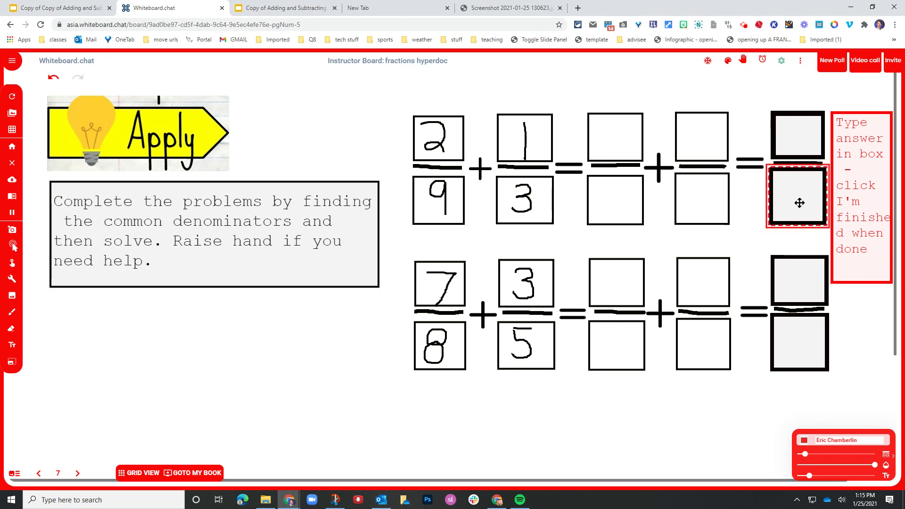
pyautogui.click(792, 261)
pyautogui.click(788, 206)
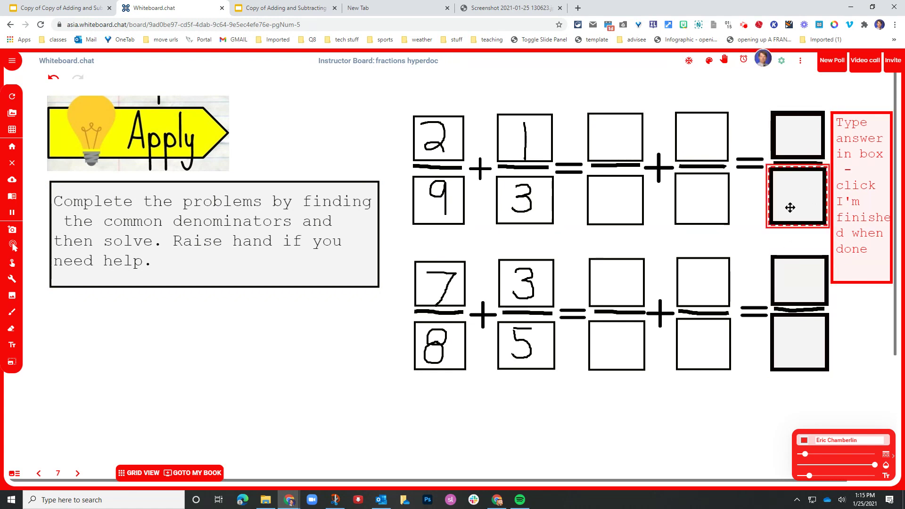
pyautogui.click(876, 125)
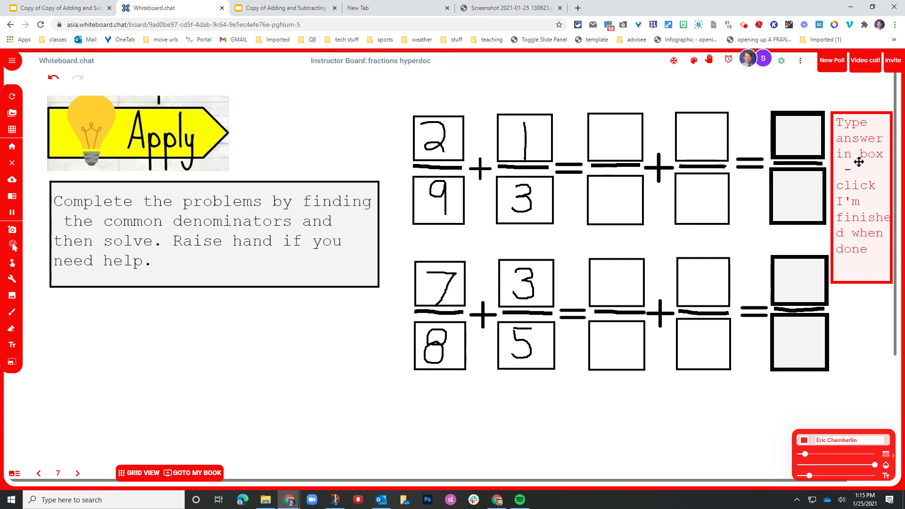
pyautogui.click(798, 213)
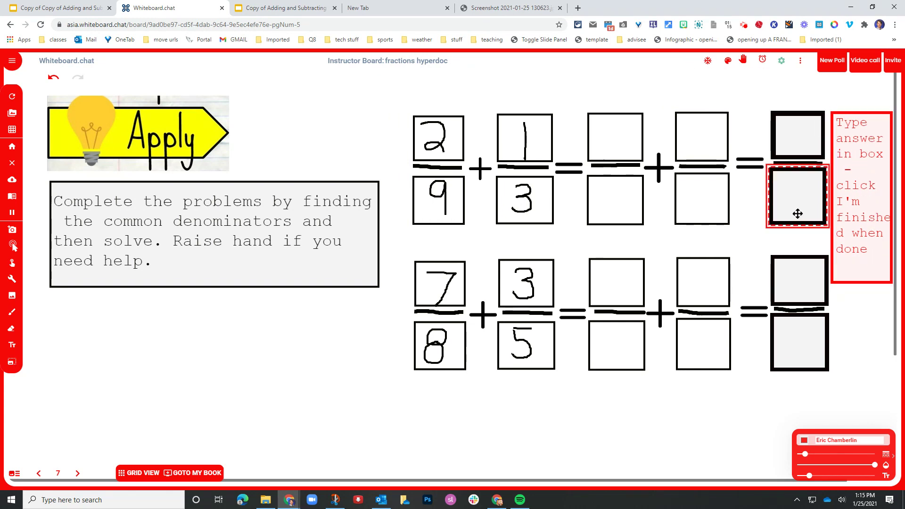
pyautogui.moveTo(798, 214)
pyautogui.mouseDown()
pyautogui.moveTo(798, 340)
pyautogui.moveTo(798, 212)
pyautogui.mouseUp()
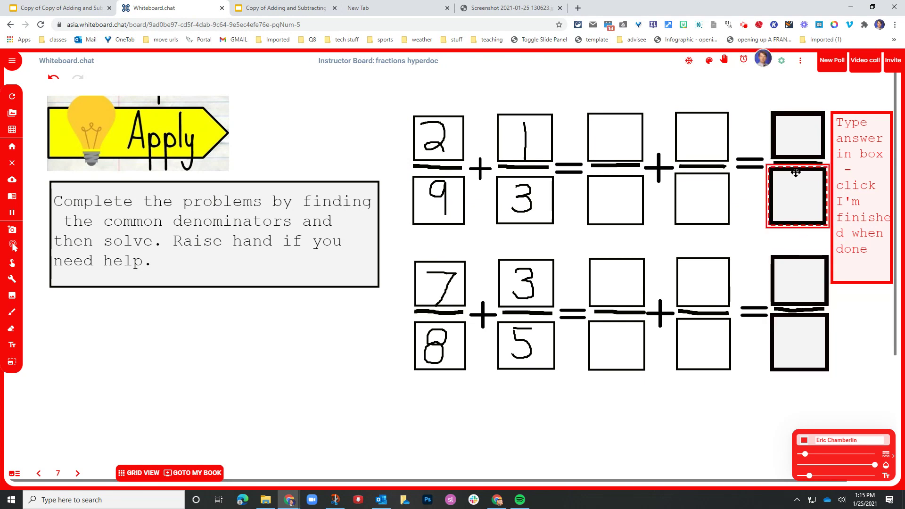
pyautogui.click(486, 165)
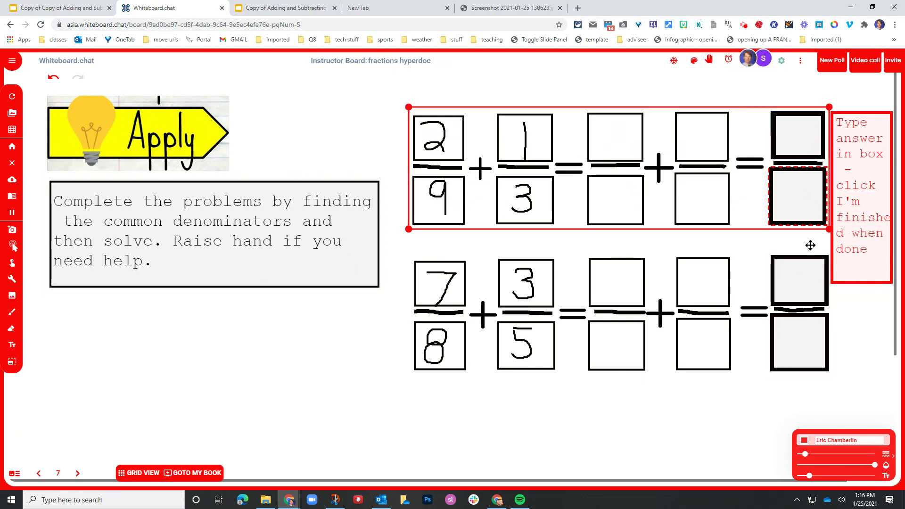
pyautogui.click(869, 277)
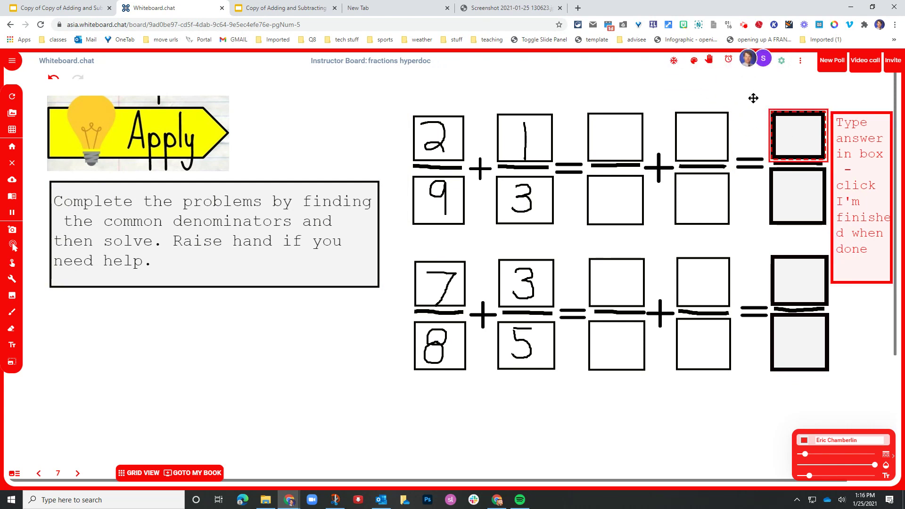
pyautogui.click(801, 62)
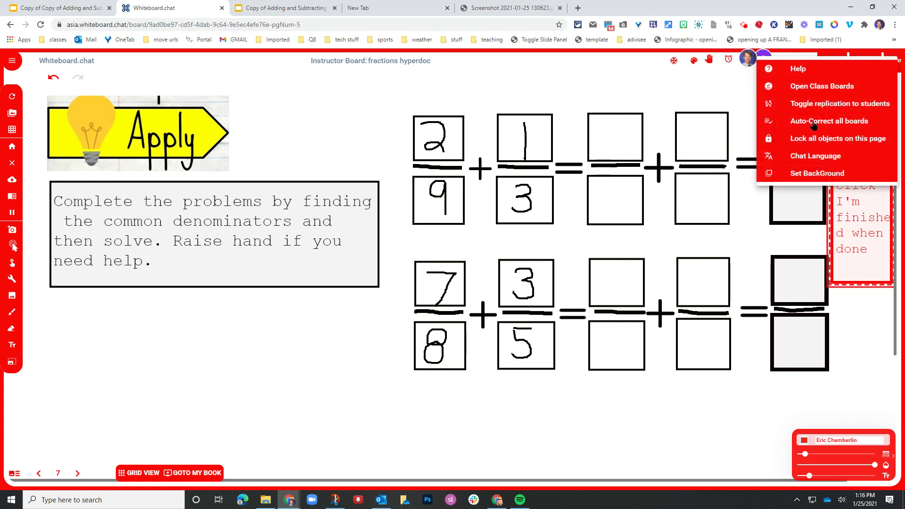
pyautogui.click(298, 342)
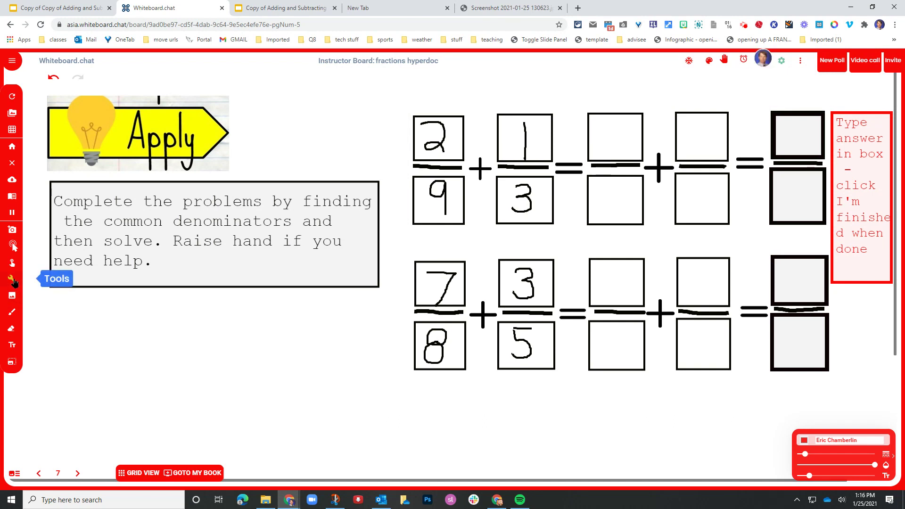
# - Add a Stop Light student signal and drag it below the Apply instructions box
pyautogui.click(13, 281)
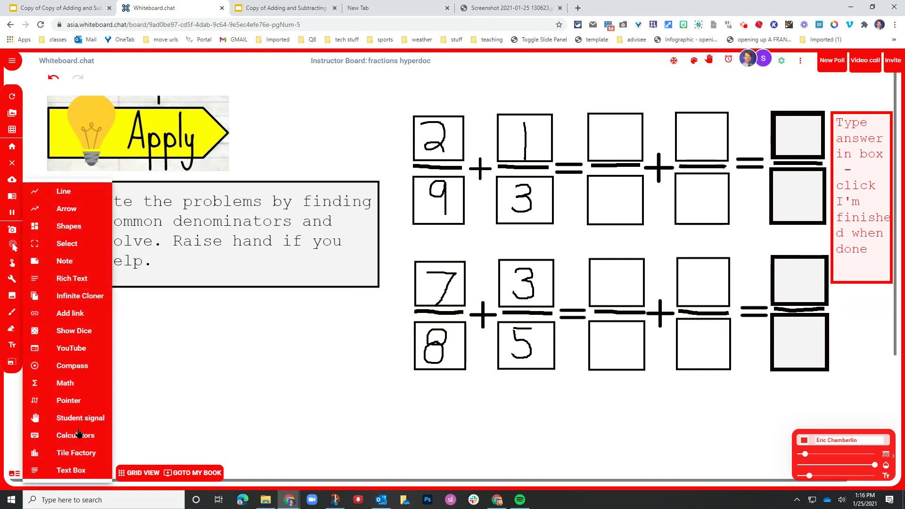
pyautogui.moveTo(82, 419)
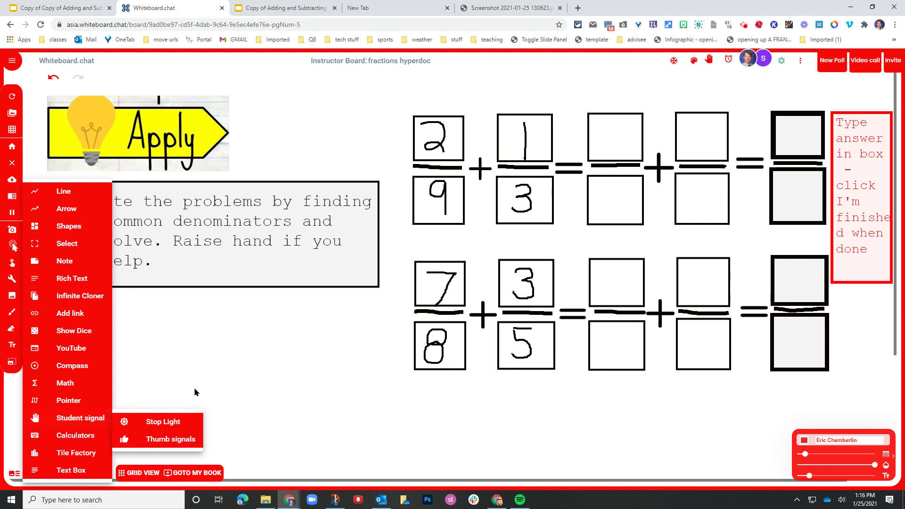
pyautogui.click(168, 423)
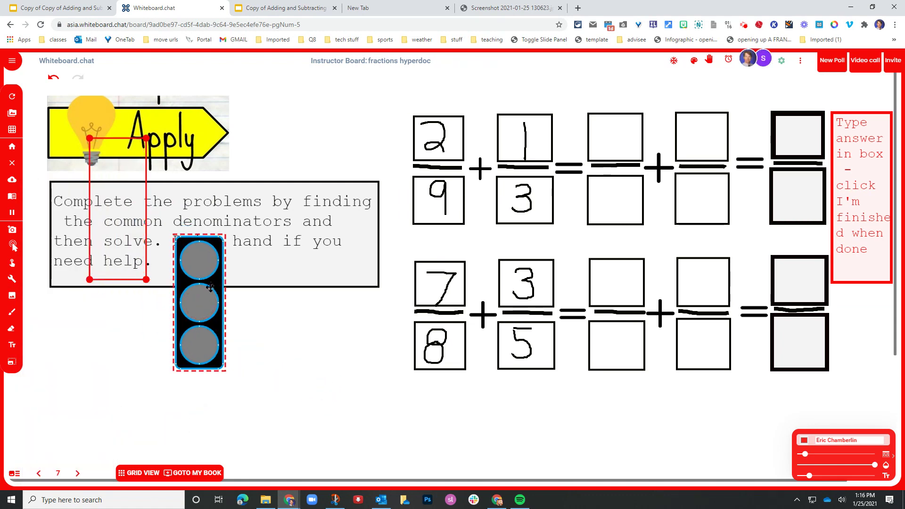
pyautogui.moveTo(210, 287); pyautogui.dragTo(325, 342)
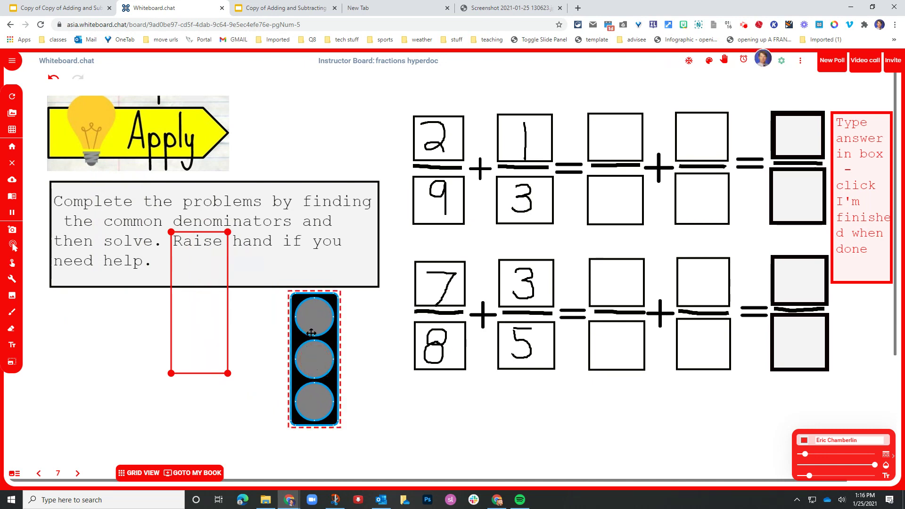
# - Turn the stop light's top lamp red, then go to the next page
pyautogui.doubleClick(304, 315)
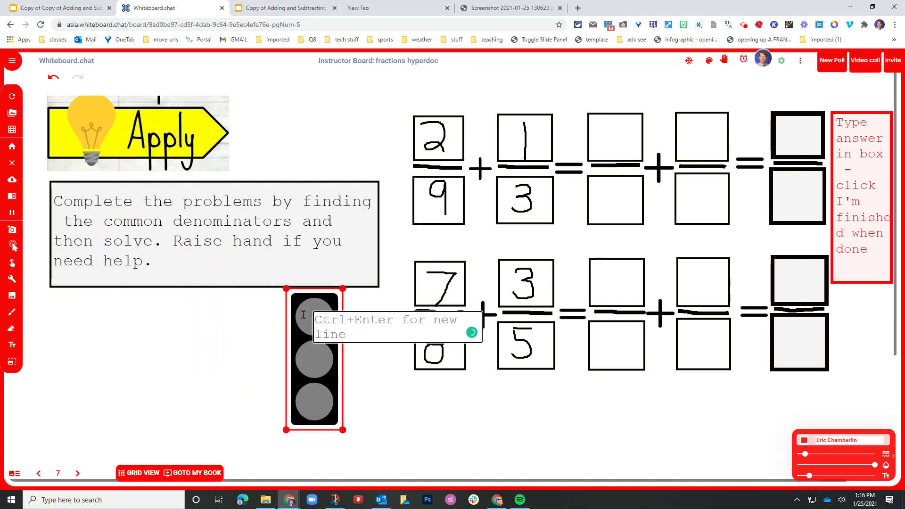
pyautogui.click(304, 315)
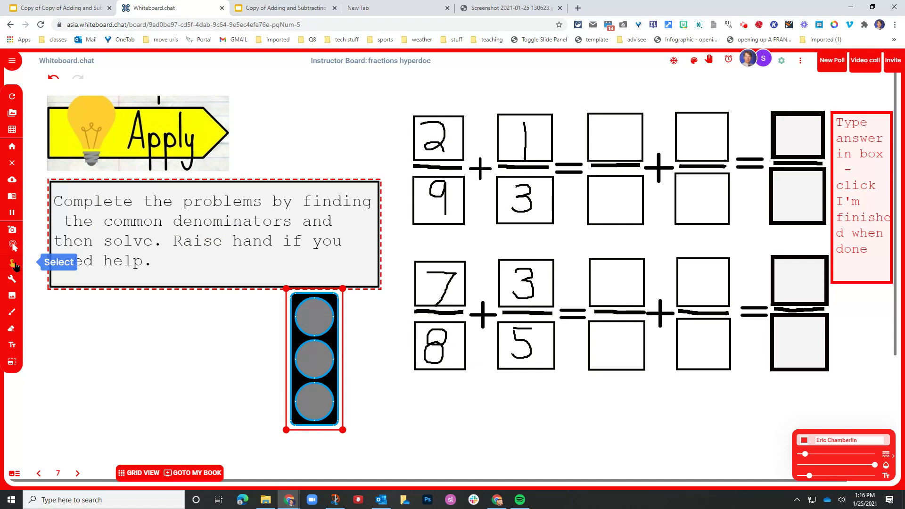
pyautogui.click(12, 245)
pyautogui.click(311, 313)
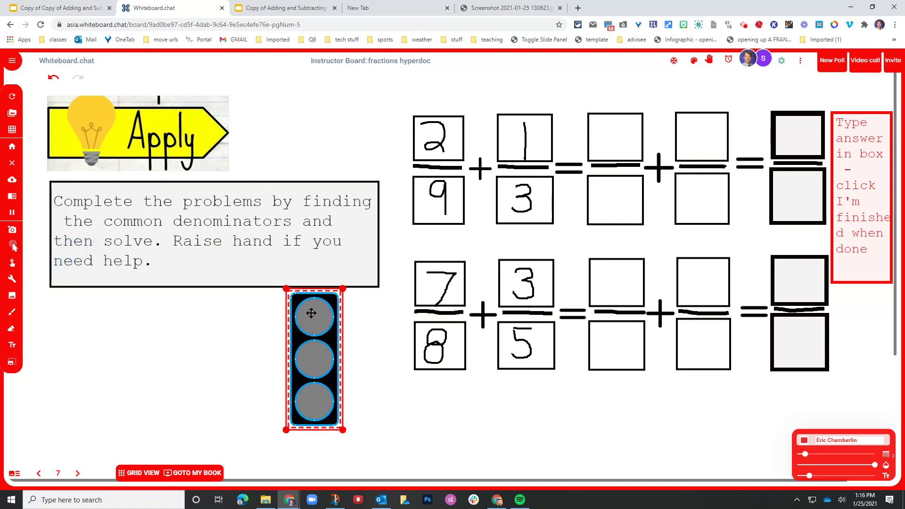
pyautogui.click(312, 313)
pyautogui.click(12, 268)
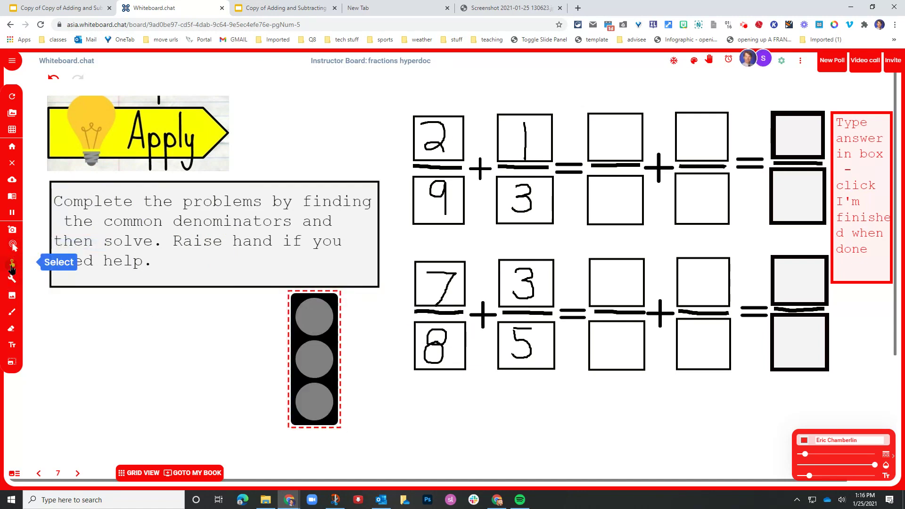
pyautogui.click(312, 315)
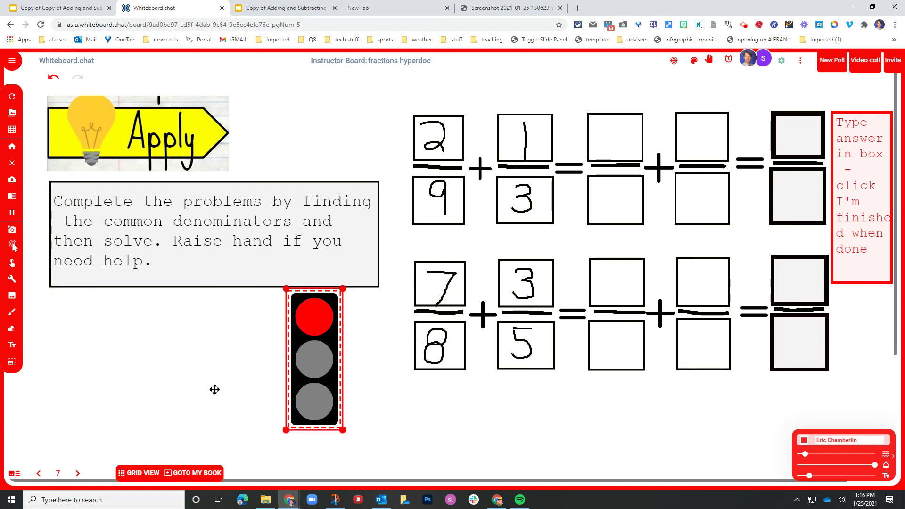
pyautogui.click(572, 313)
pyautogui.click(875, 239)
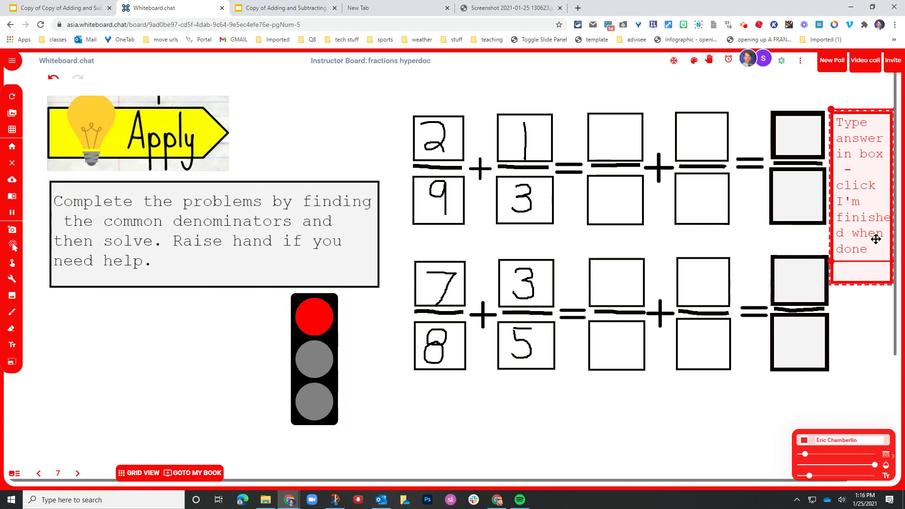
pyautogui.click(313, 319)
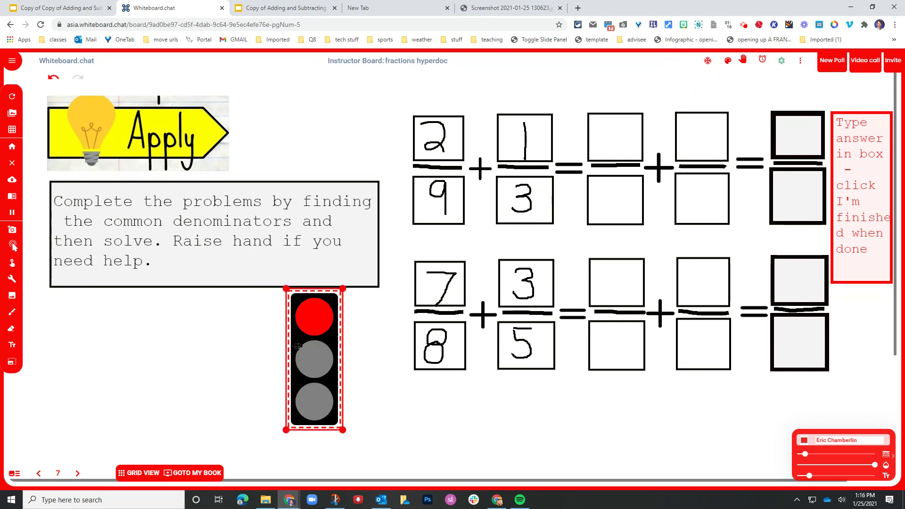
pyautogui.click(173, 350)
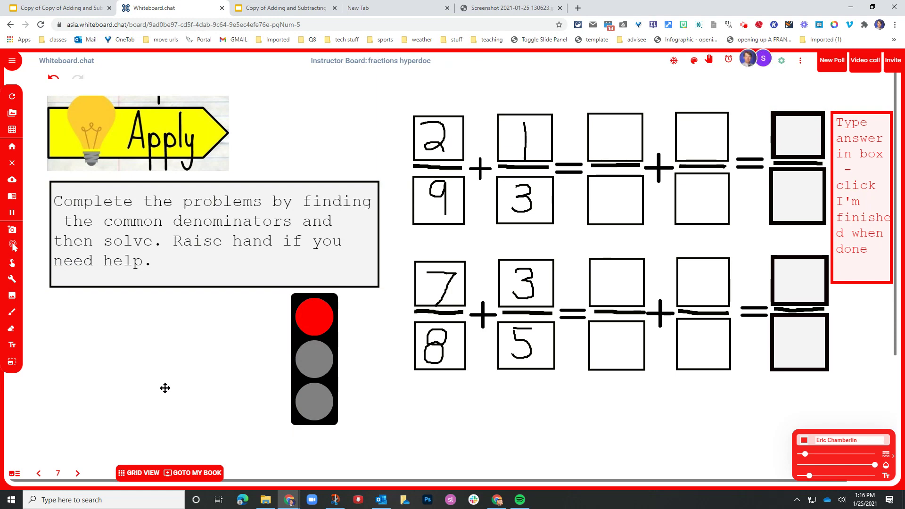
pyautogui.click(77, 473)
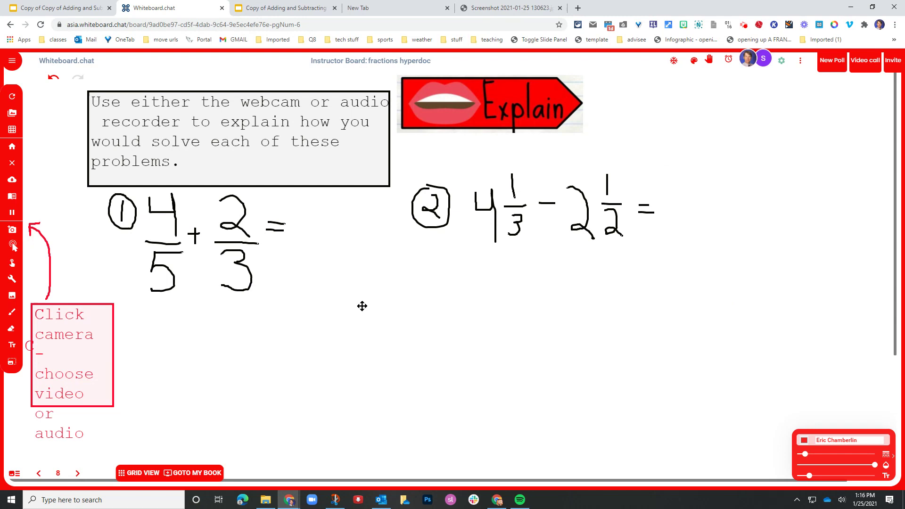
pyautogui.click(500, 105)
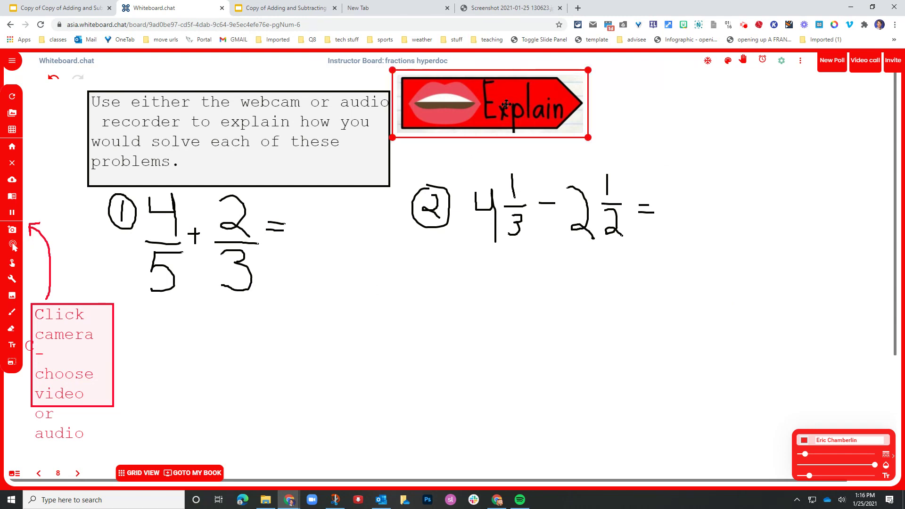
pyautogui.click(553, 113)
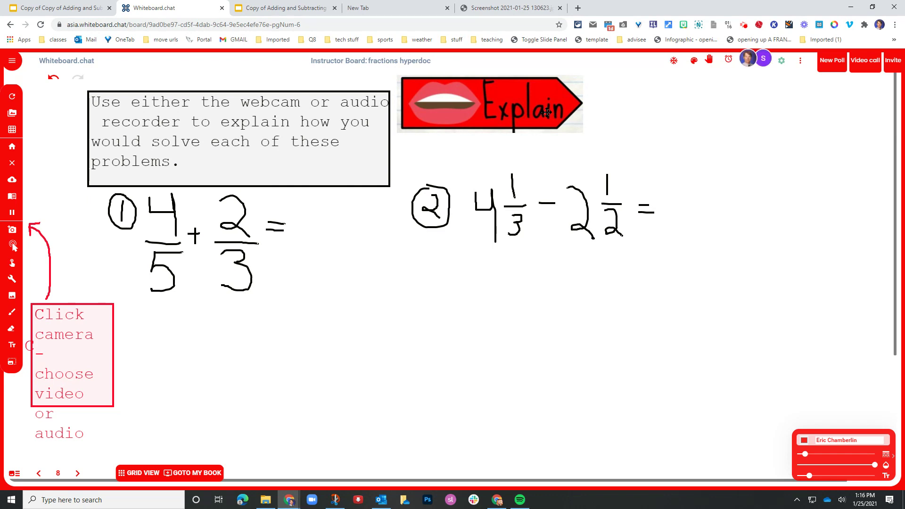
pyautogui.click(303, 149)
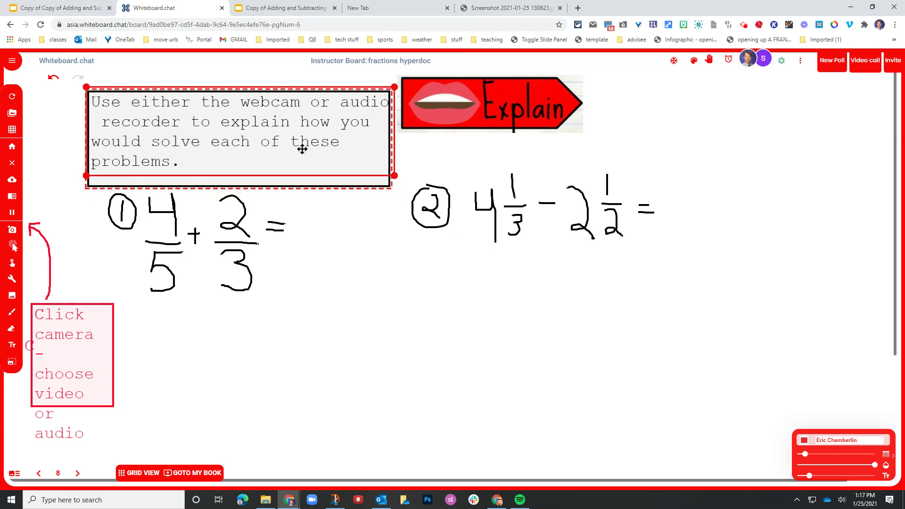
pyautogui.click(338, 149)
pyautogui.click(451, 198)
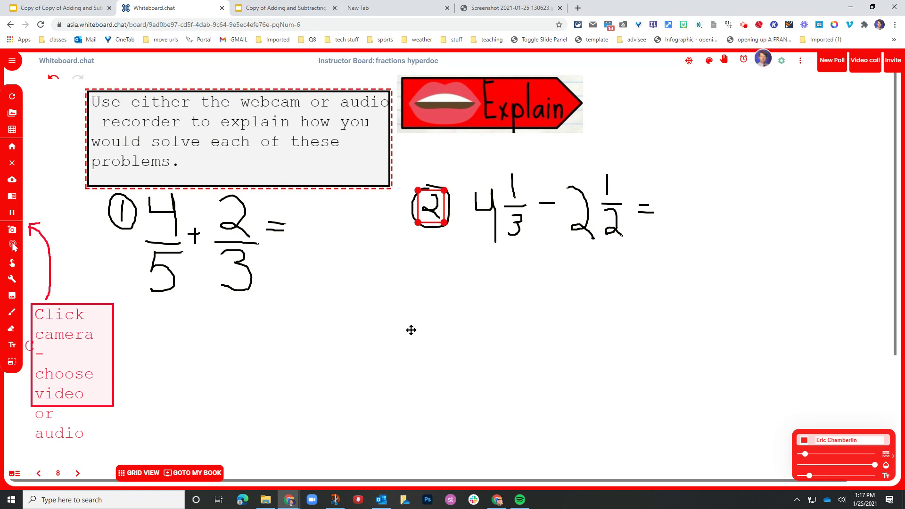
pyautogui.click(353, 258)
pyautogui.click(77, 360)
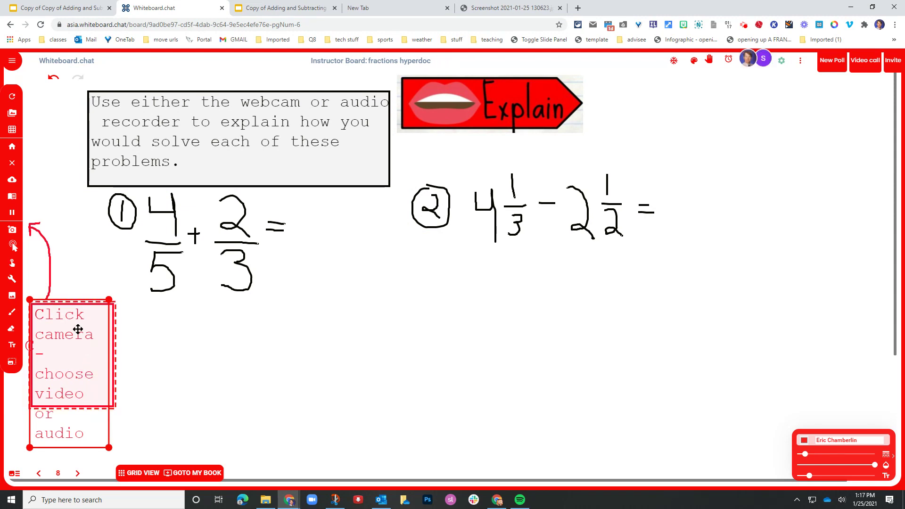
pyautogui.click(142, 141)
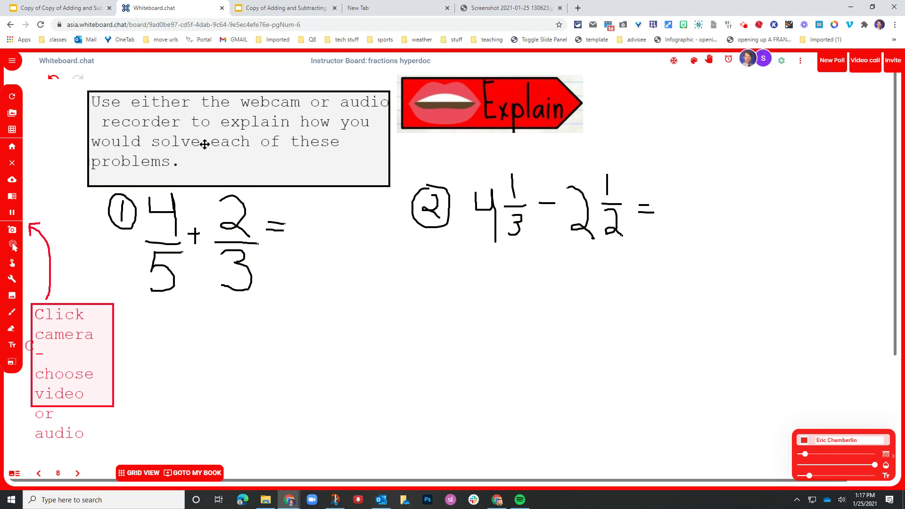
pyautogui.click(236, 271)
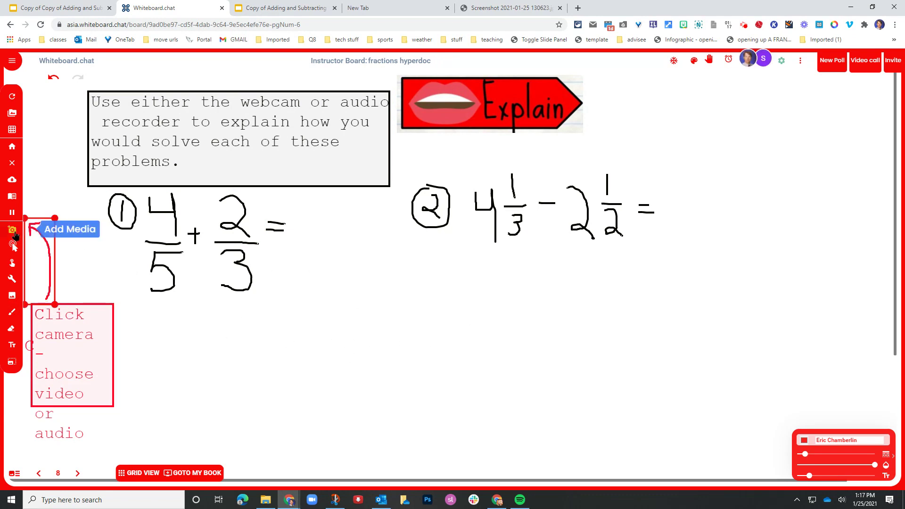
# - Try Add Webcam Video/Audio from the camera tool and cancel the recorder without saving
pyautogui.click(14, 233)
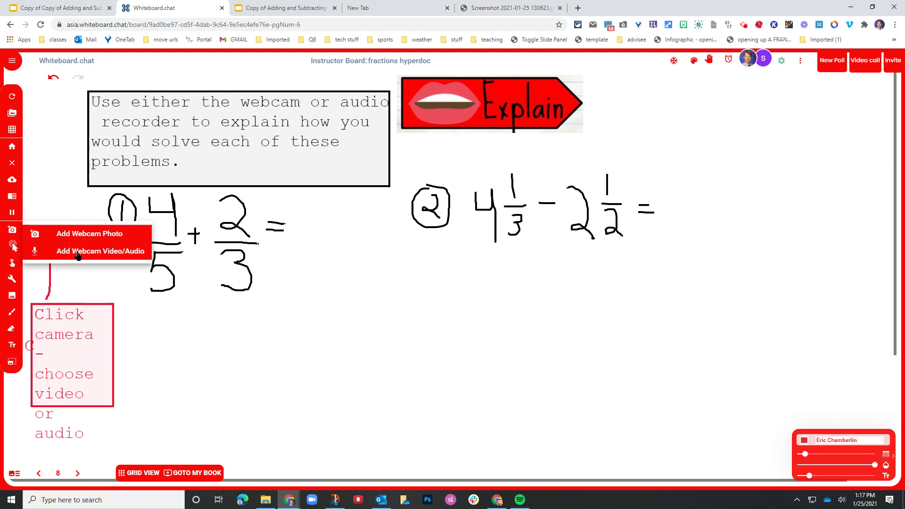
pyautogui.click(93, 253)
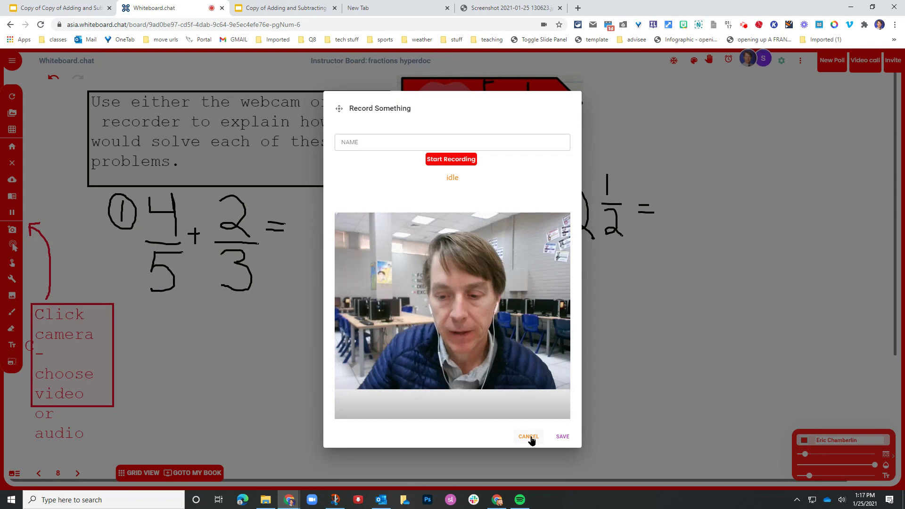
pyautogui.click(529, 437)
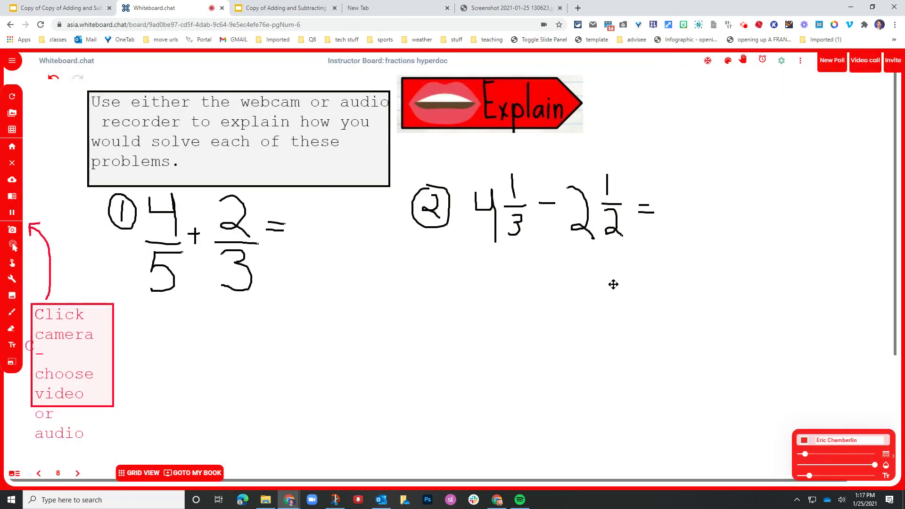
# - Select the equals sign and the mixed-number parts in both problems, then clear the selection
pyautogui.click(276, 225)
pyautogui.click(220, 229)
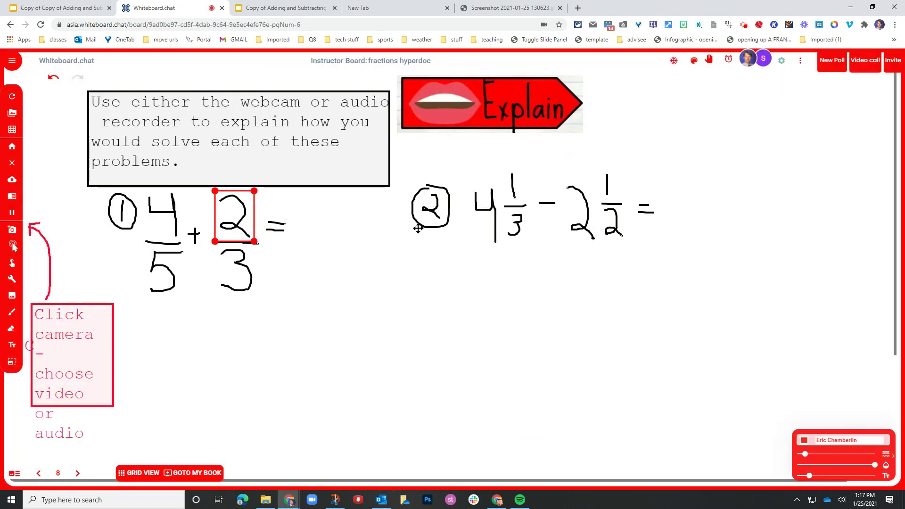
pyautogui.click(431, 206)
pyautogui.click(579, 212)
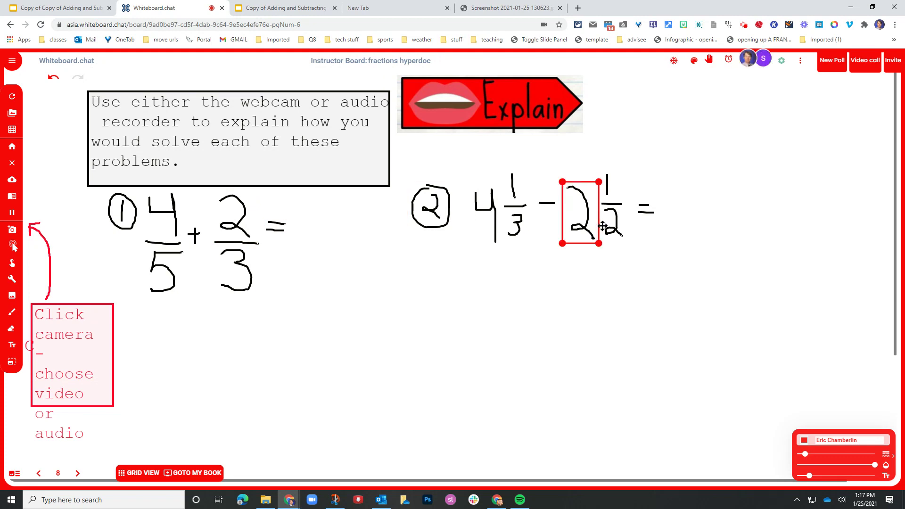
pyautogui.click(613, 222)
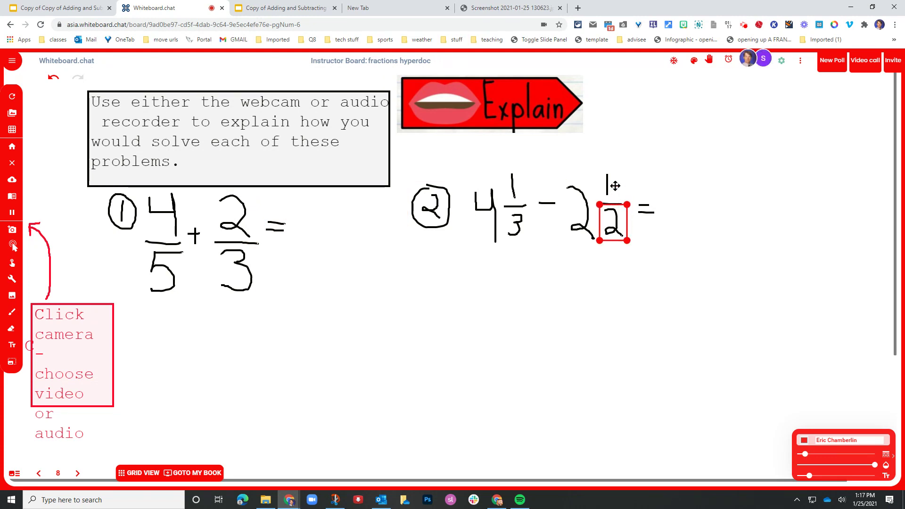
pyautogui.click(359, 313)
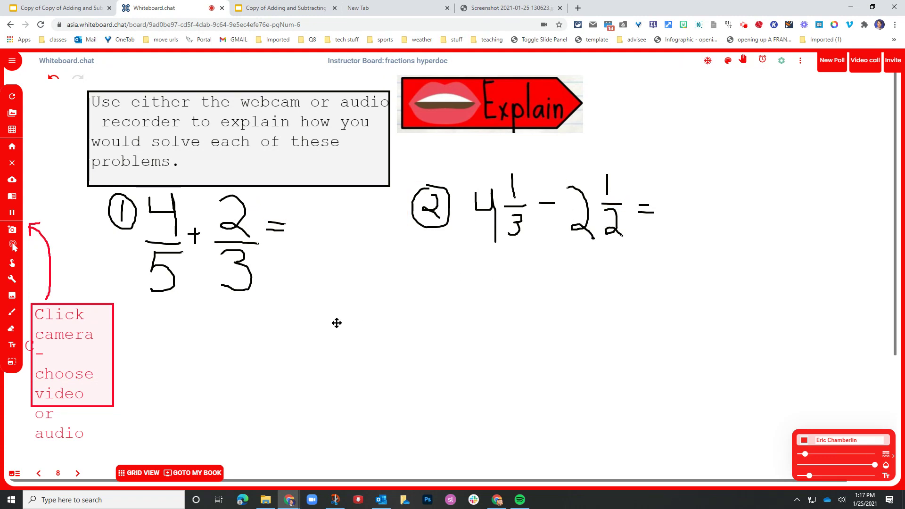
# - Turn to the Create page and check its green banner and instruction text box
pyautogui.click(79, 474)
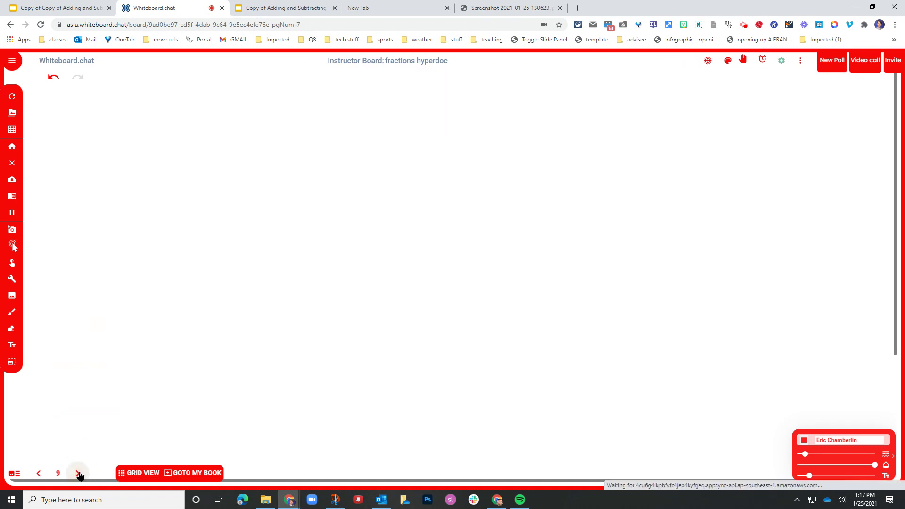
pyautogui.click(490, 129)
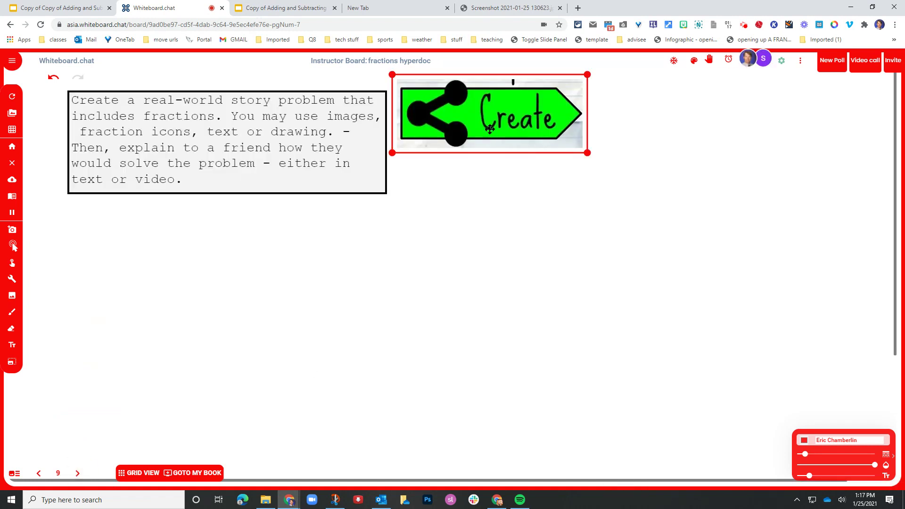
pyautogui.press('Escape')
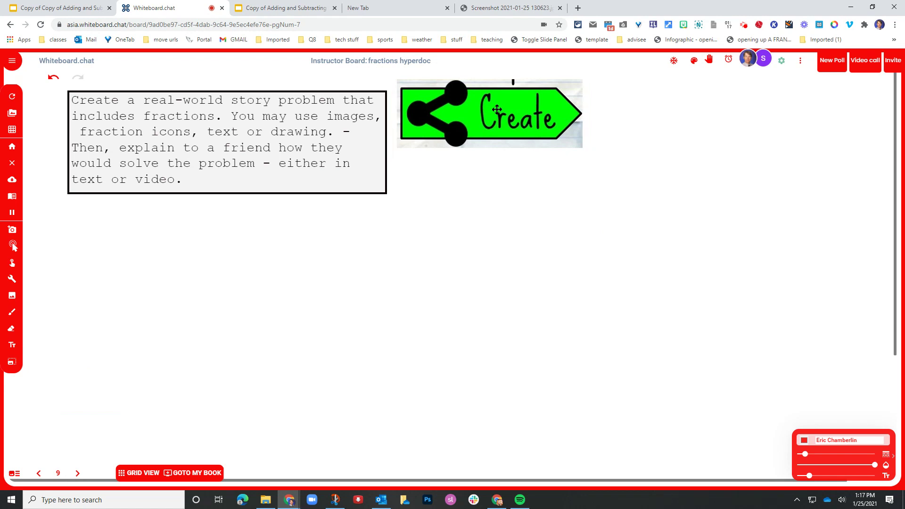
pyautogui.click(218, 130)
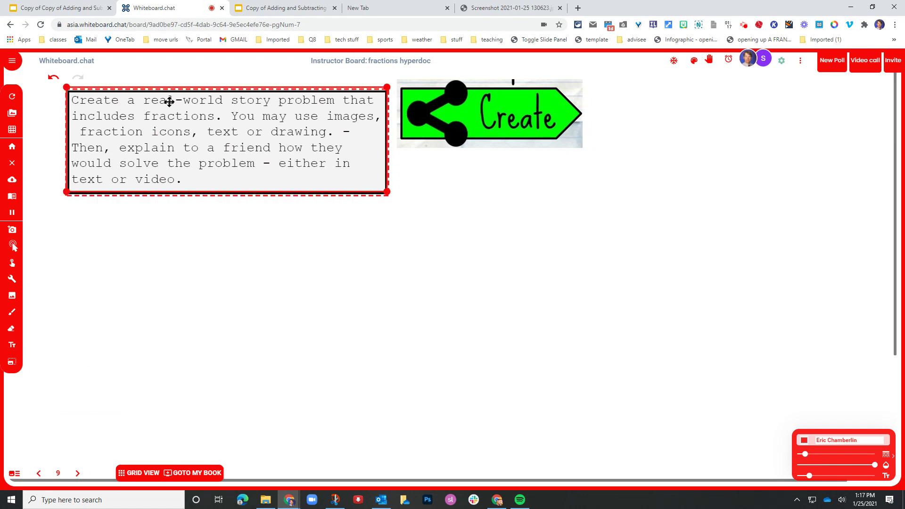
pyautogui.press('Escape')
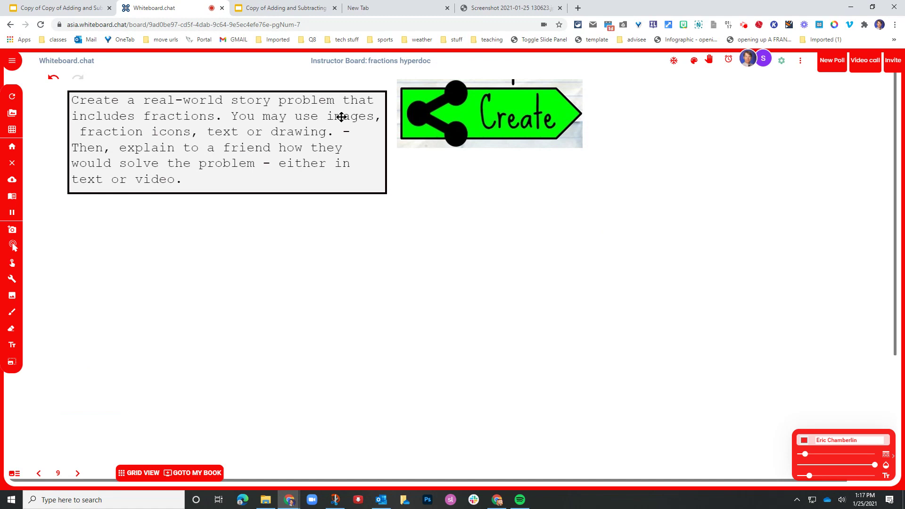
# - Check the story-problem instructions, then advance two pages to the page-11 credits
pyautogui.click(292, 182)
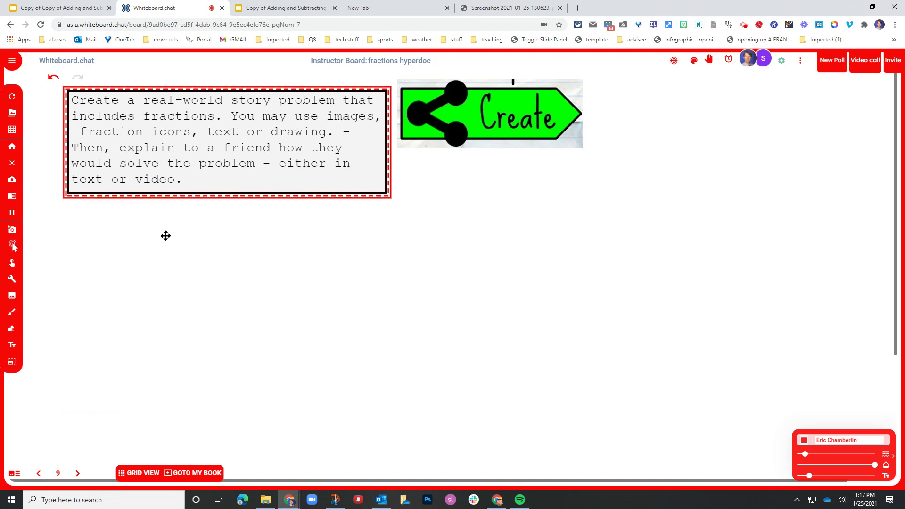
pyautogui.click(177, 211)
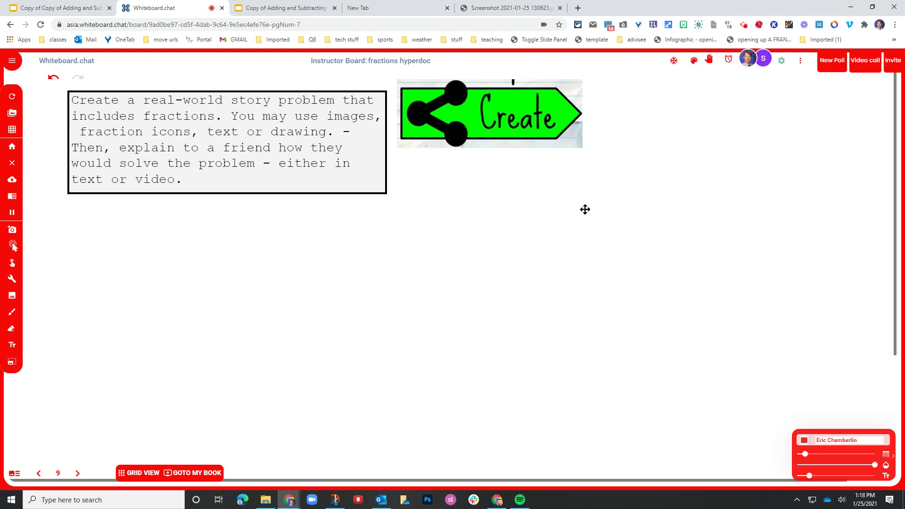
pyautogui.click(78, 474)
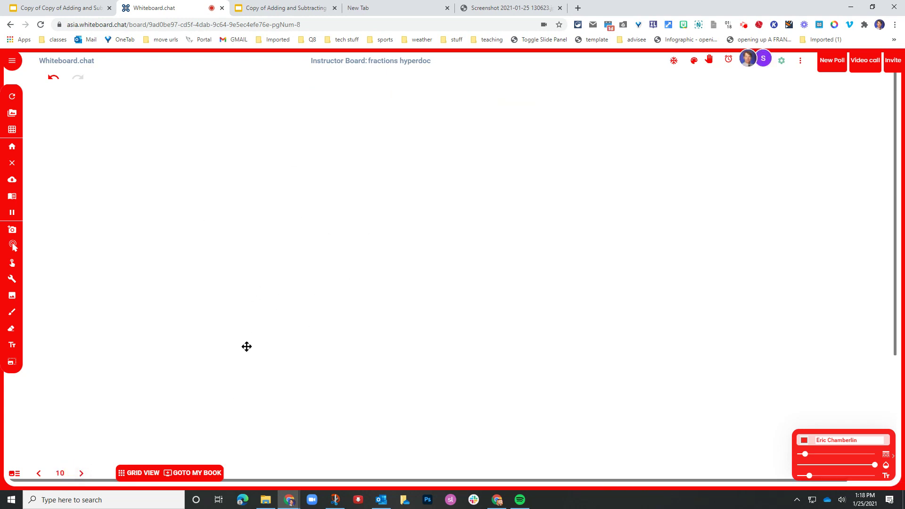
pyautogui.click(80, 474)
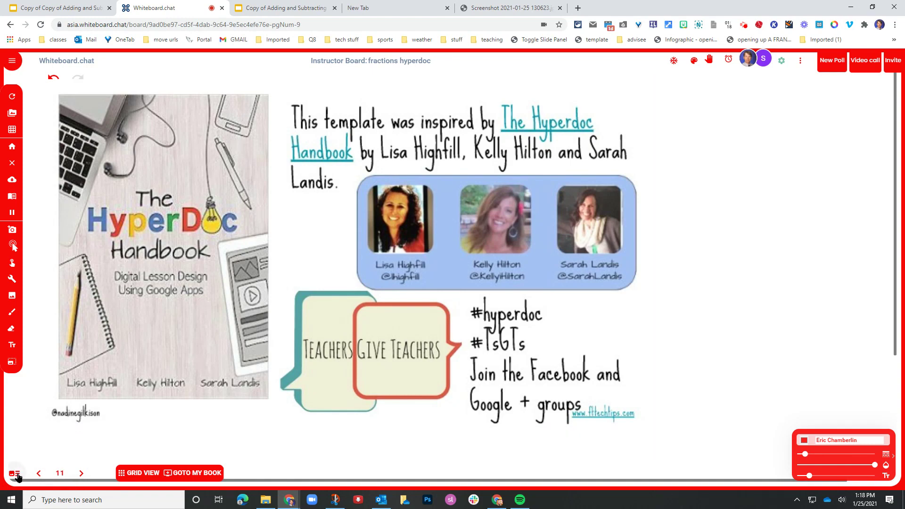
# - Return to the Google Slides HyperDoc and show slide 5 with the 2/9 + 1/3 fraction-box problems
pyautogui.click(90, 12)
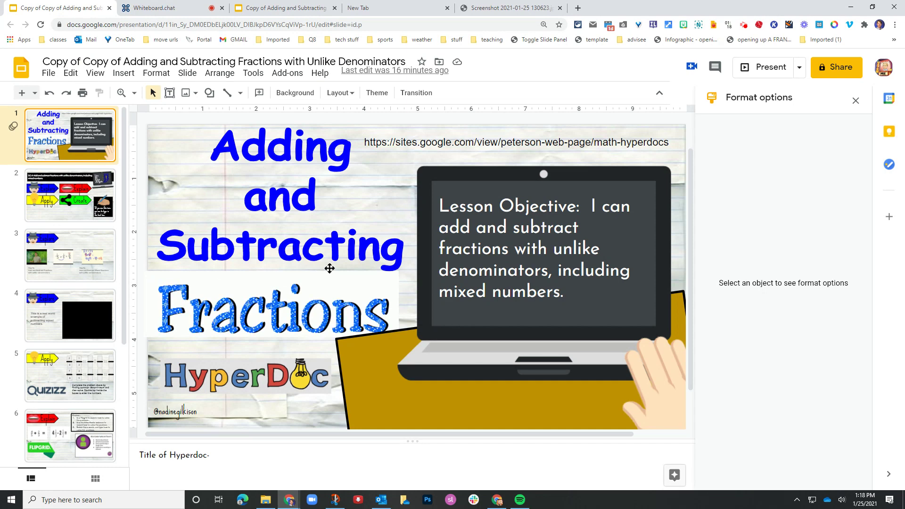
pyautogui.scroll(-3, 329, 268)
pyautogui.scroll(5, 330, 268)
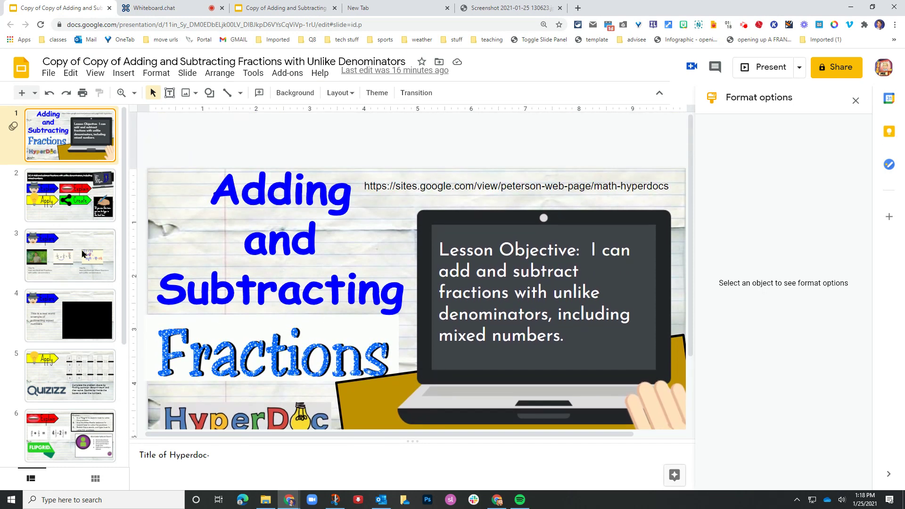
pyautogui.scroll(-3, 82, 255)
pyautogui.click(78, 202)
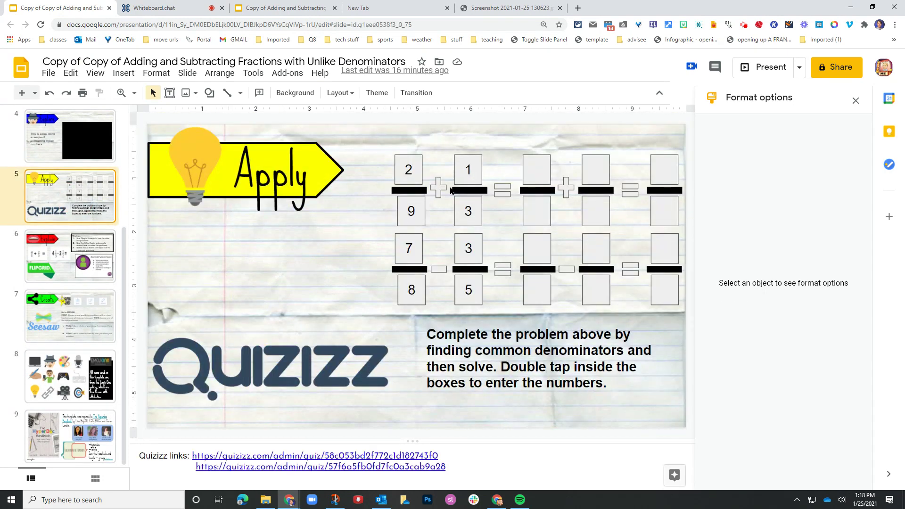
pyautogui.click(533, 172)
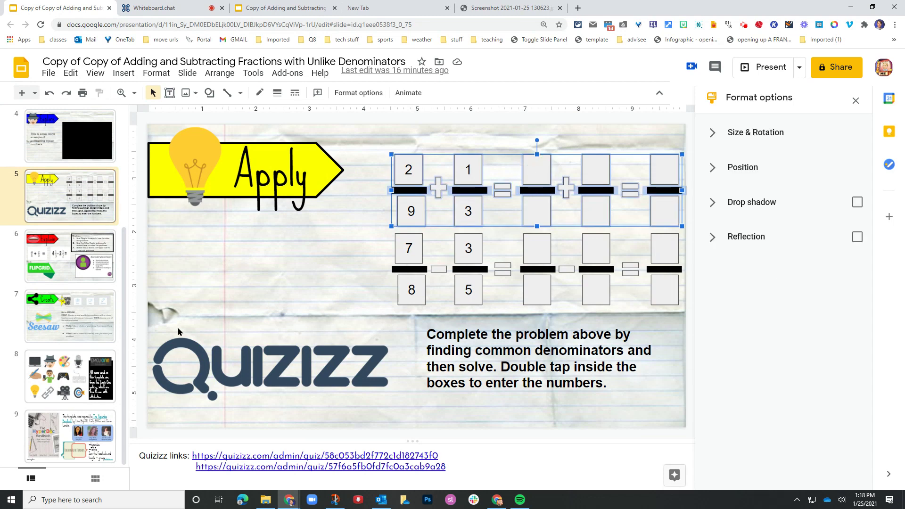
# - Review page 6's video example and the Apply page, then join the lesson as a student via Invite
pyautogui.click(169, 9)
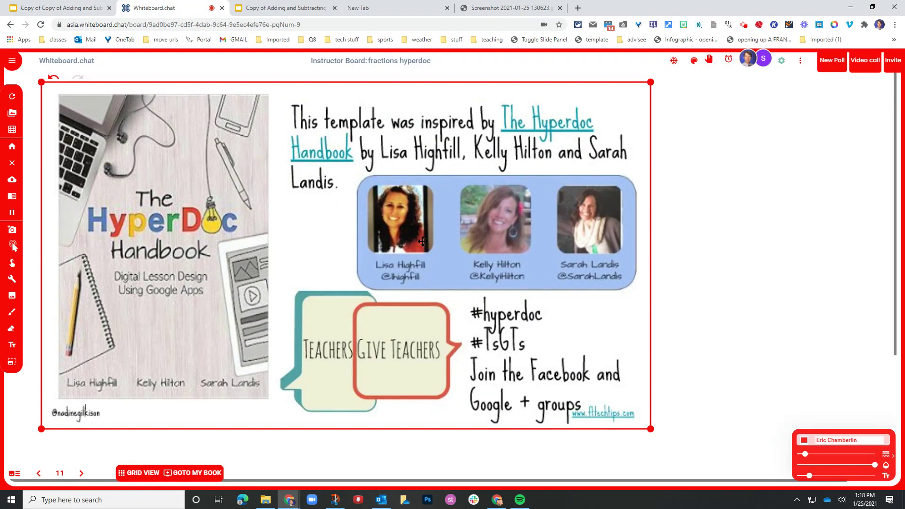
pyautogui.click(15, 474)
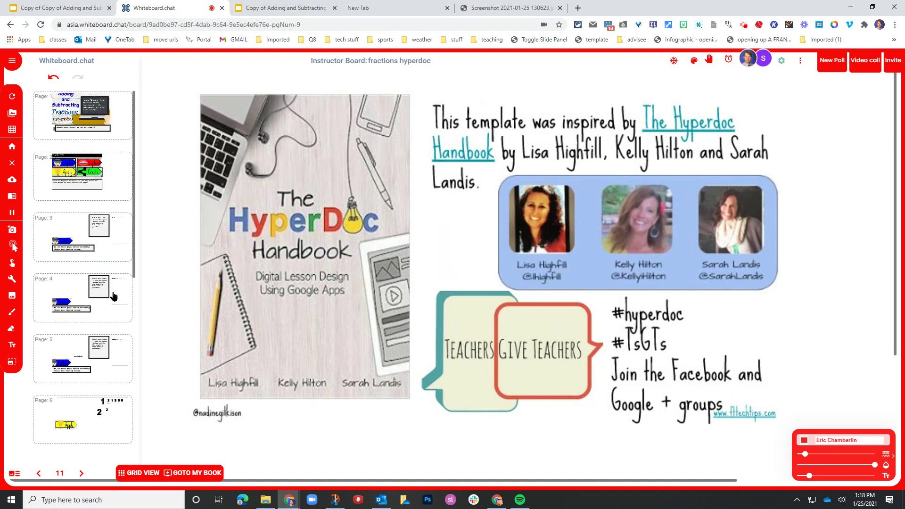
pyautogui.click(109, 423)
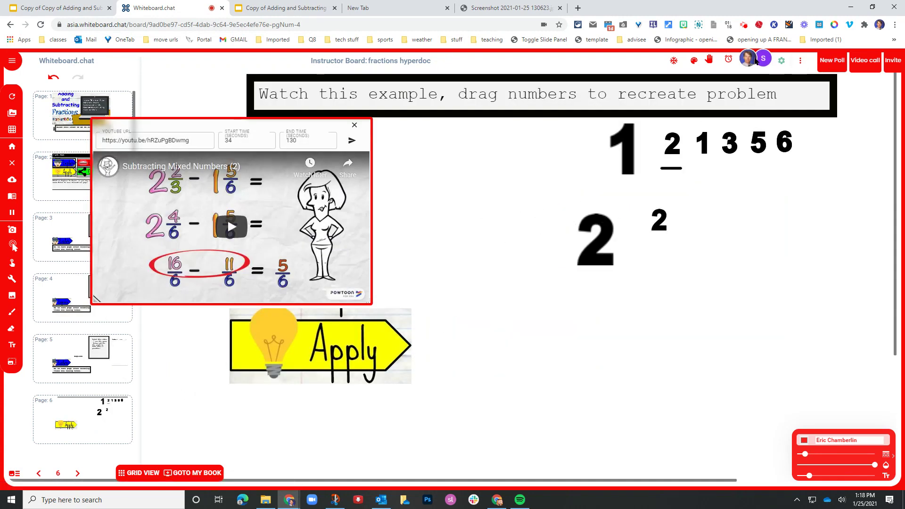
pyautogui.click(13, 477)
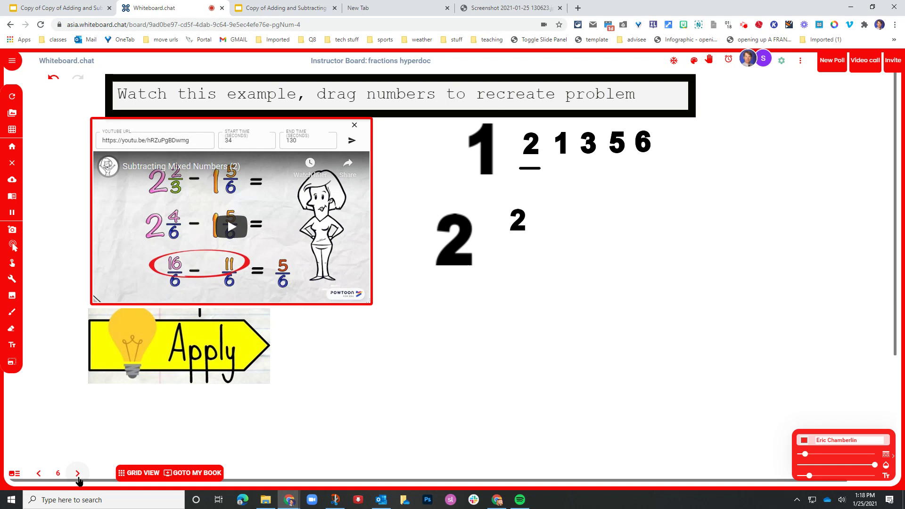
pyautogui.click(78, 474)
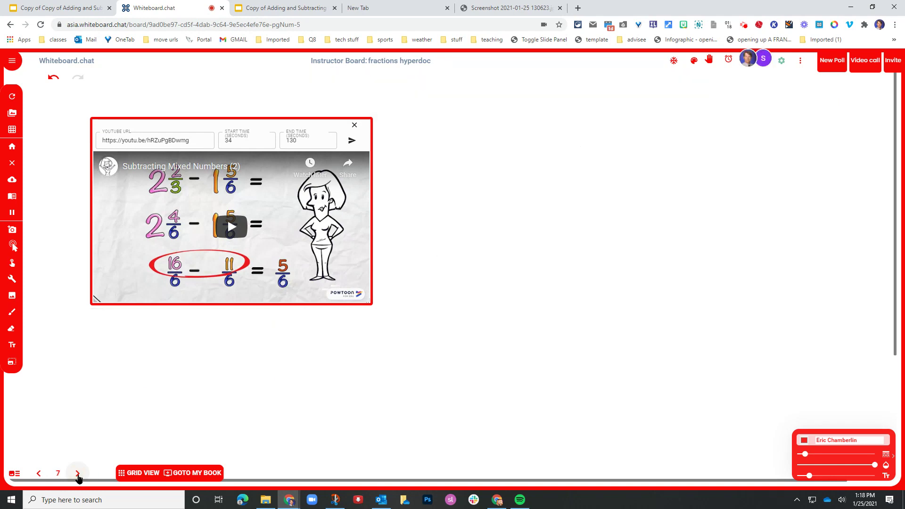
pyautogui.click(893, 61)
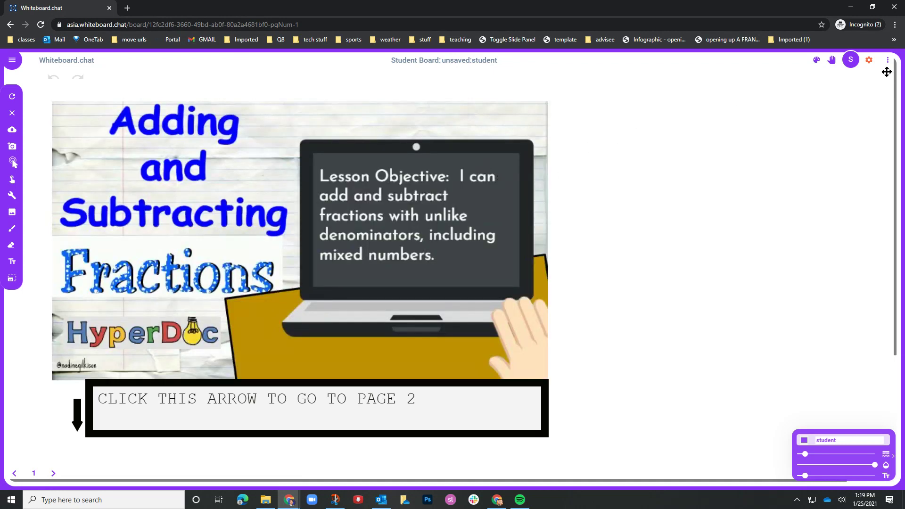
# - Jump to the Apply problems page on the student board using the page-number box
pyautogui.click(33, 474)
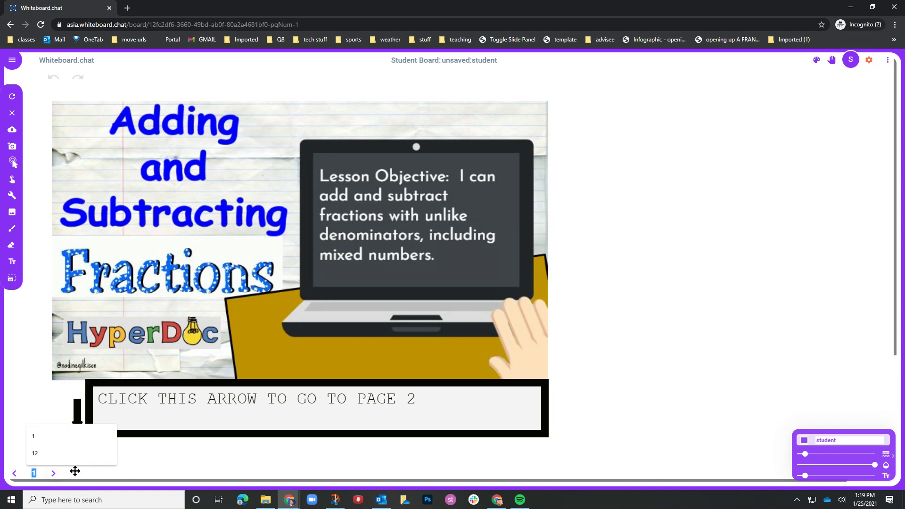
pyautogui.write('6')
pyautogui.press('Return')
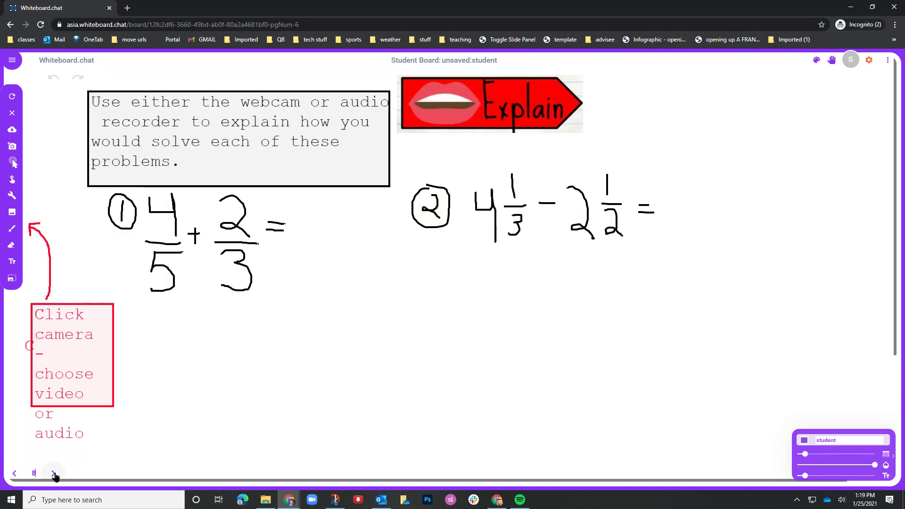
pyautogui.click(15, 474)
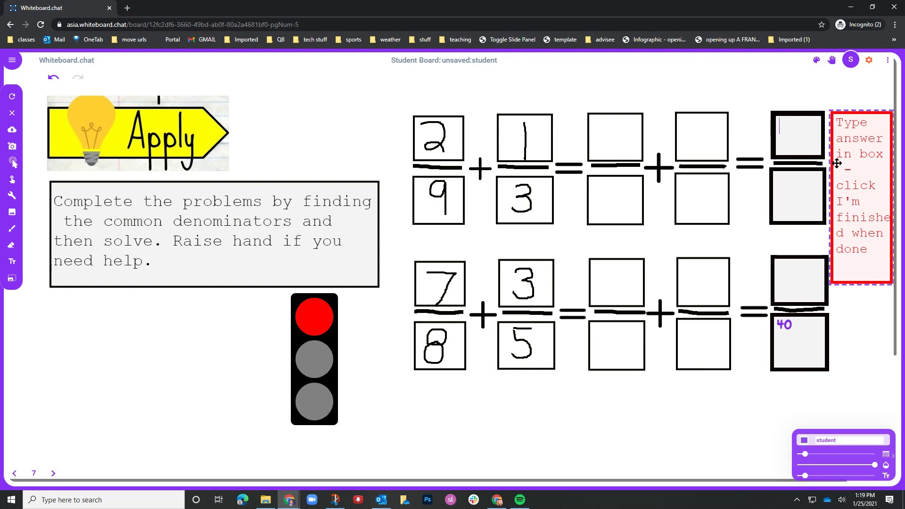
# - Fill the answer boxes with 5/9 and 55/40 and signal 'I finished' to the teacher
pyautogui.write('5')
pyautogui.click(800, 204)
pyautogui.write('5')
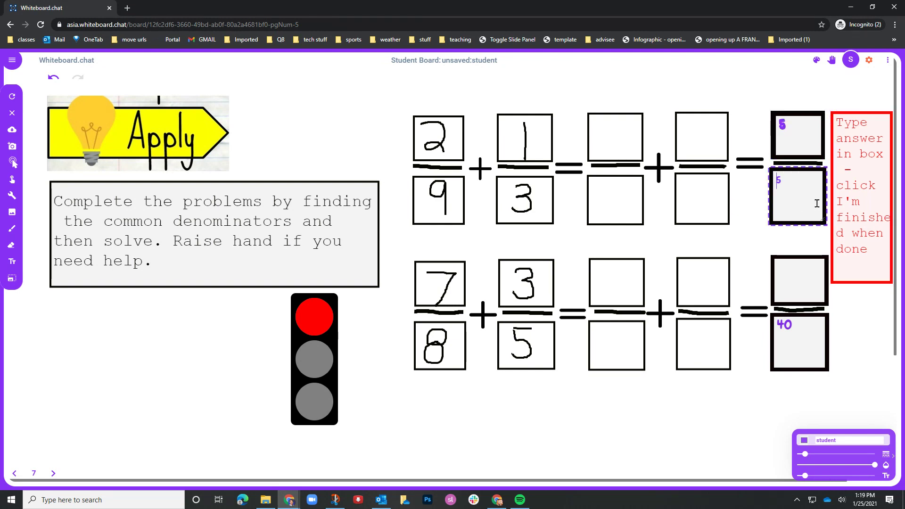
pyautogui.press('BackSpace')
pyautogui.write('9')
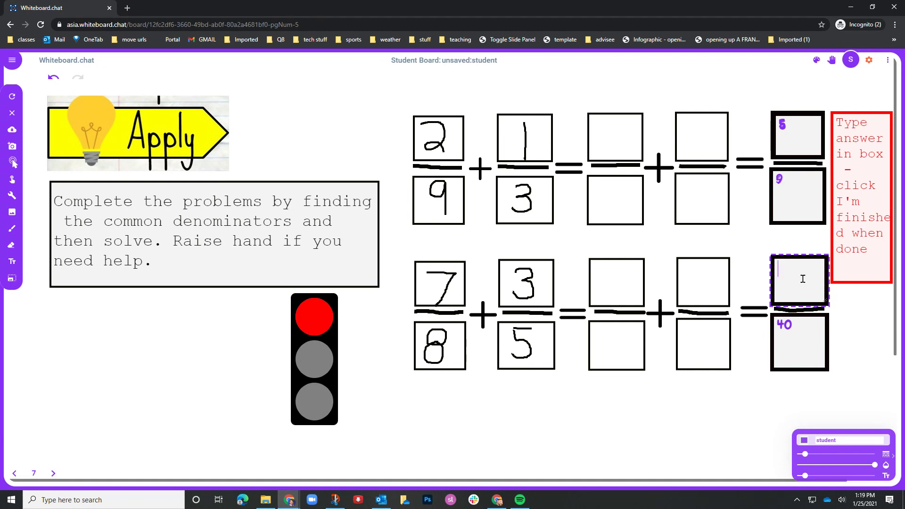
pyautogui.write('55')
pyautogui.click(796, 331)
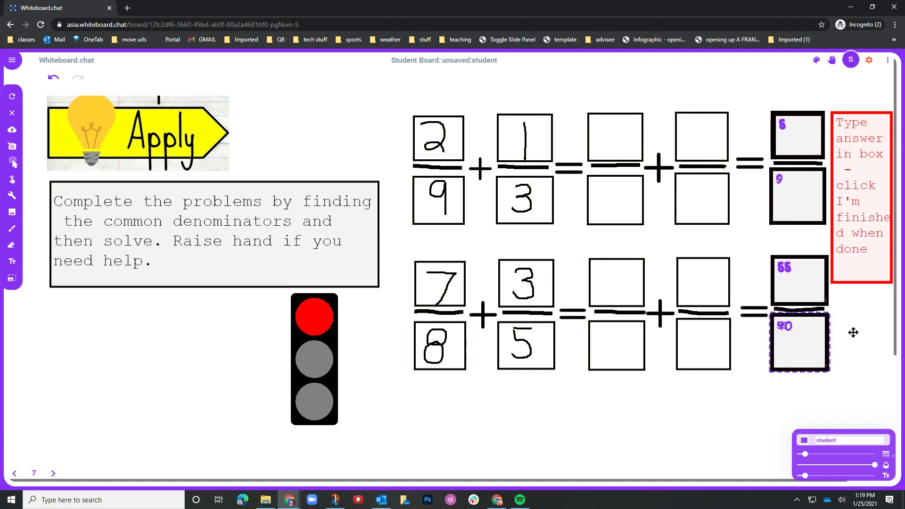
pyautogui.click(832, 62)
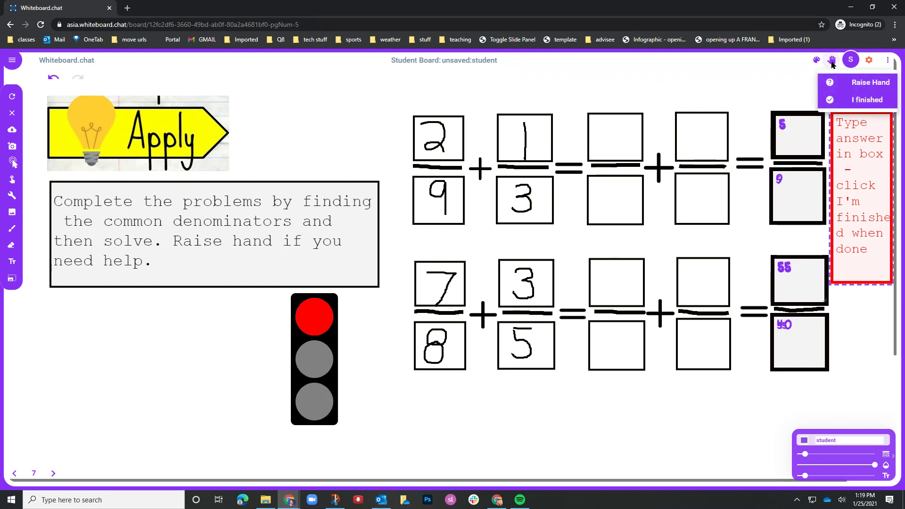
pyautogui.click(868, 100)
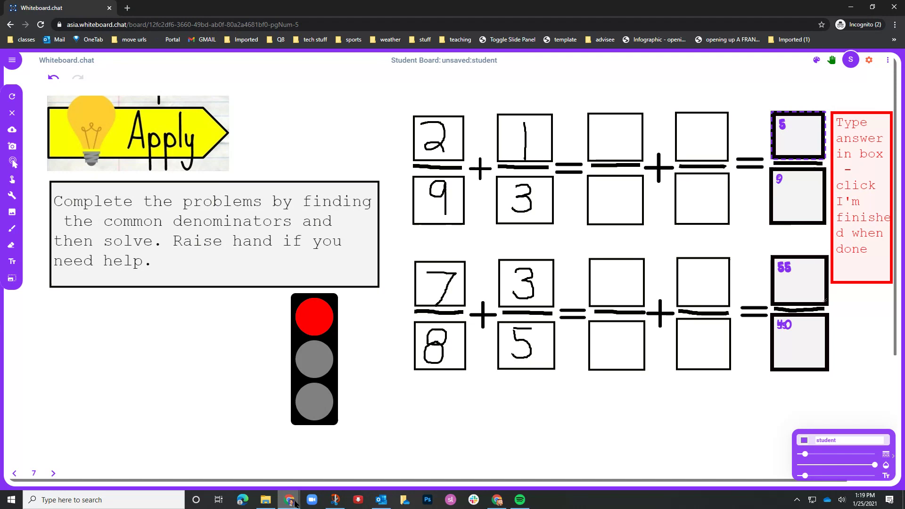
# - On the instructor board, run Auto-Correct all boards from the three-dot menu
pyautogui.moveTo(296, 503)
pyautogui.click(273, 461)
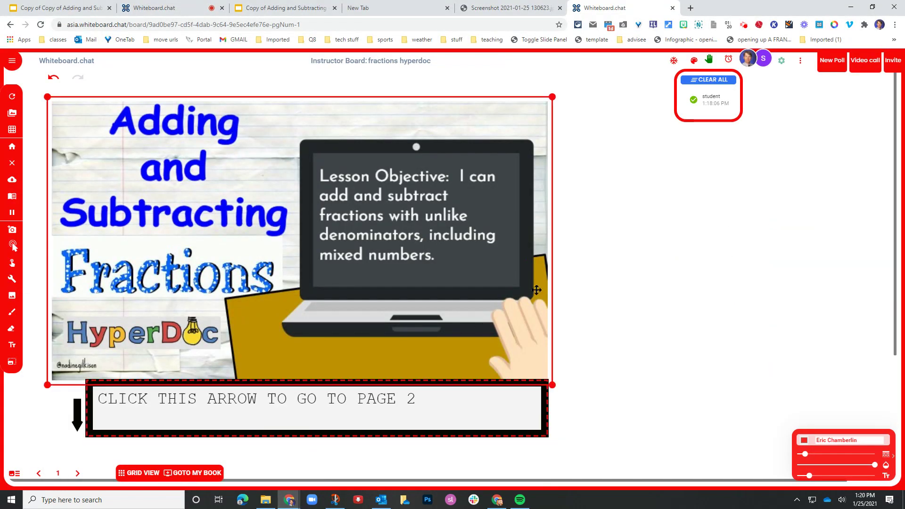
pyautogui.click(712, 104)
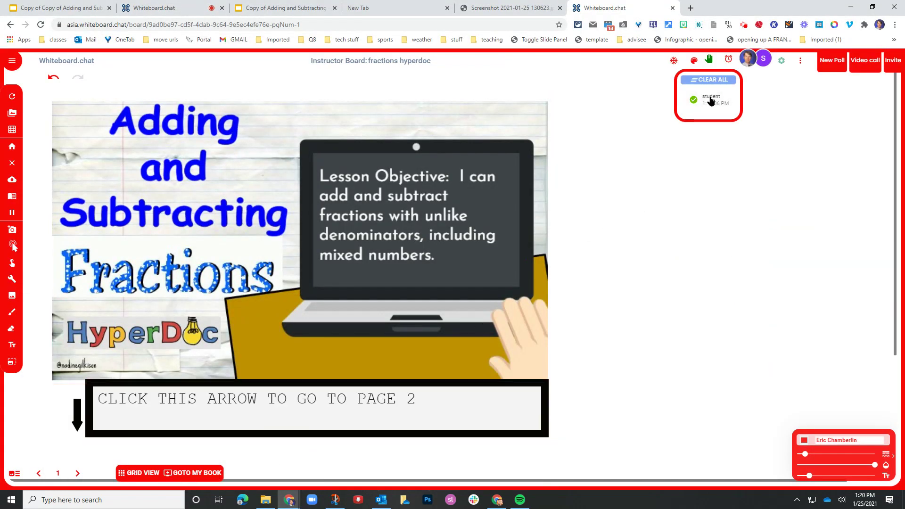
pyautogui.click(802, 63)
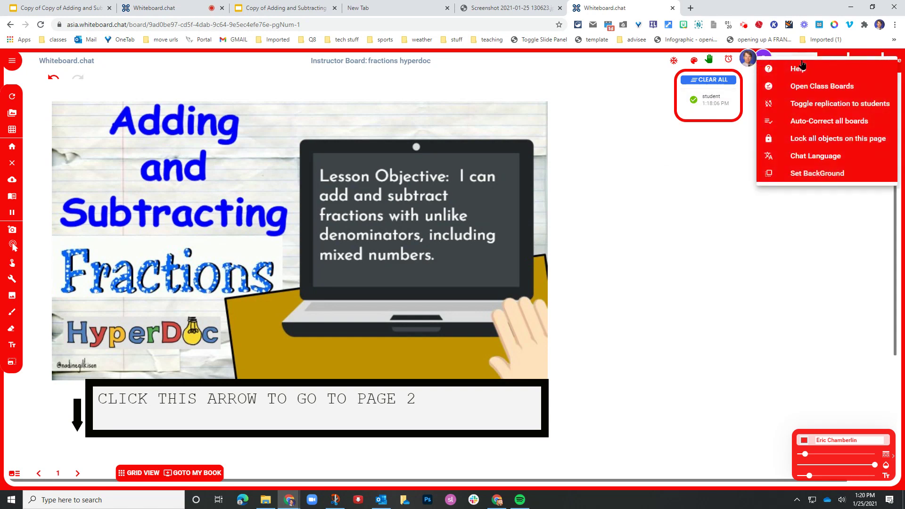
pyautogui.click(814, 122)
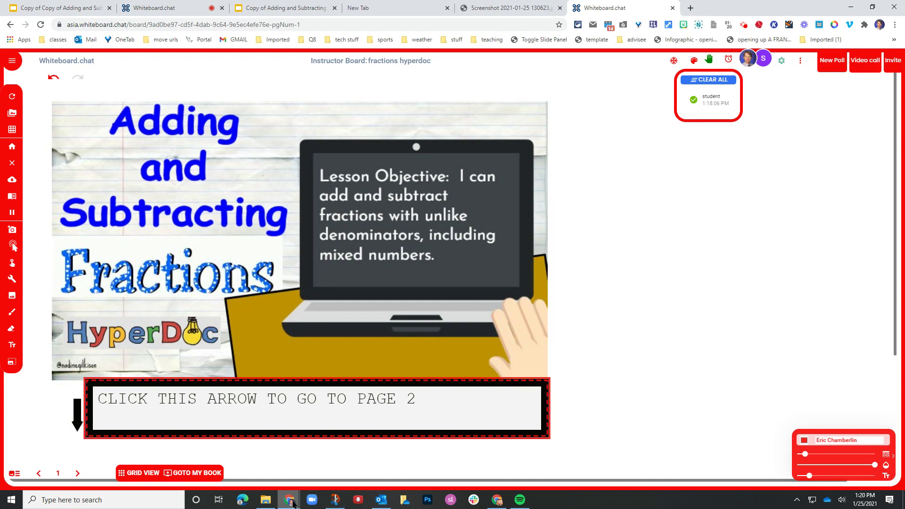
# - View the student's 100.00% [4/4] score, then dismiss the instructor's Finished correction alert
pyautogui.moveTo(293, 504)
pyautogui.click(477, 451)
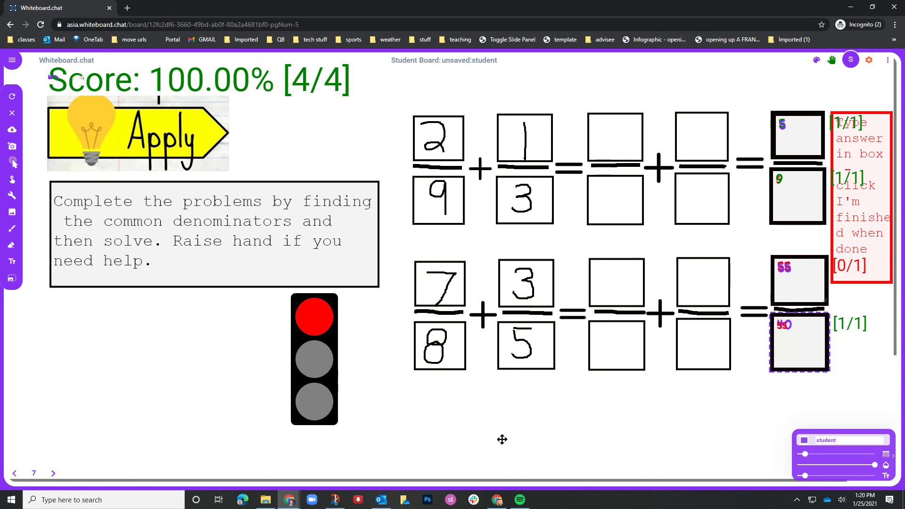
pyautogui.moveTo(289, 504)
pyautogui.click(275, 448)
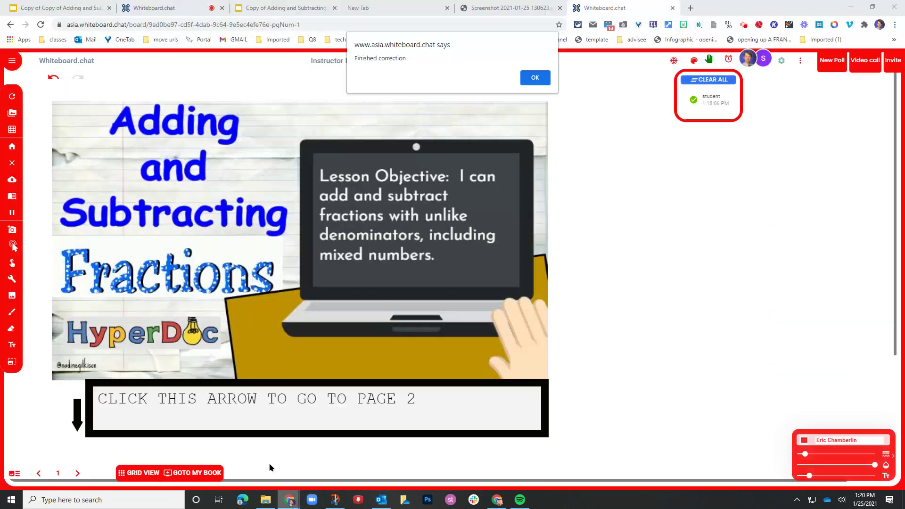
pyautogui.click(527, 81)
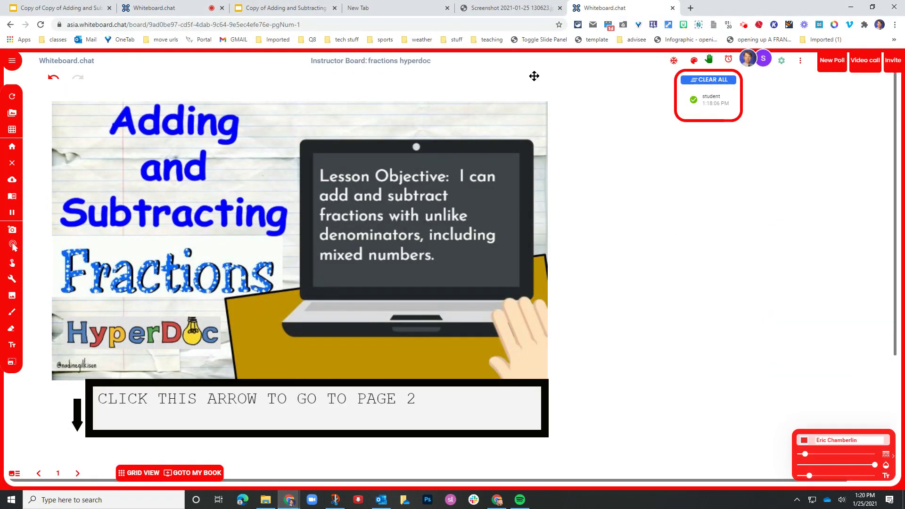